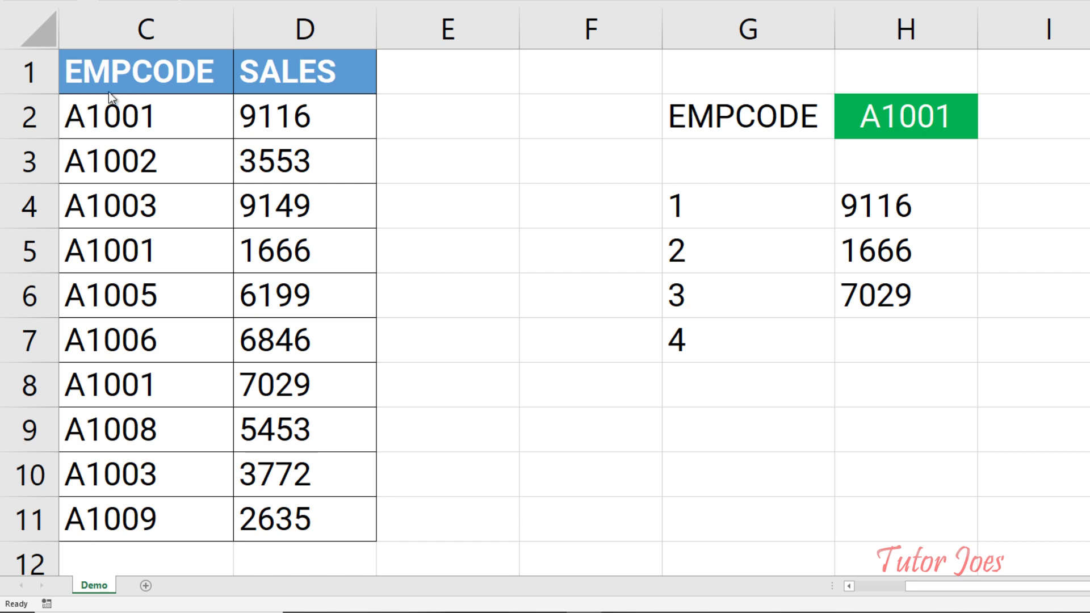
Highlight the EMPCODE and SALES columns, the returned sales results, and the three A1001 entries.
click(135, 23)
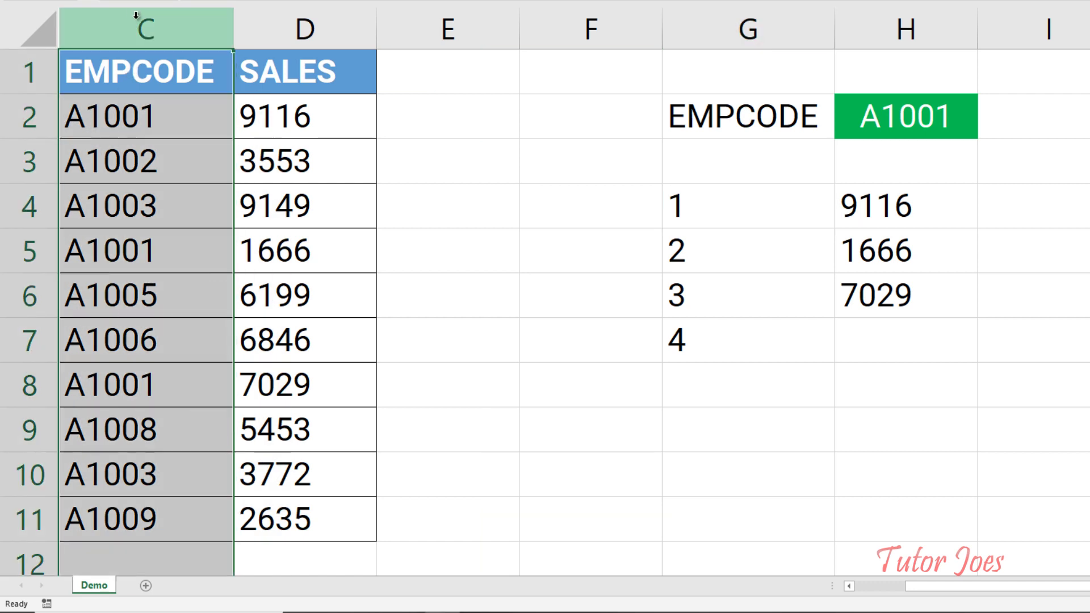
click(268, 13)
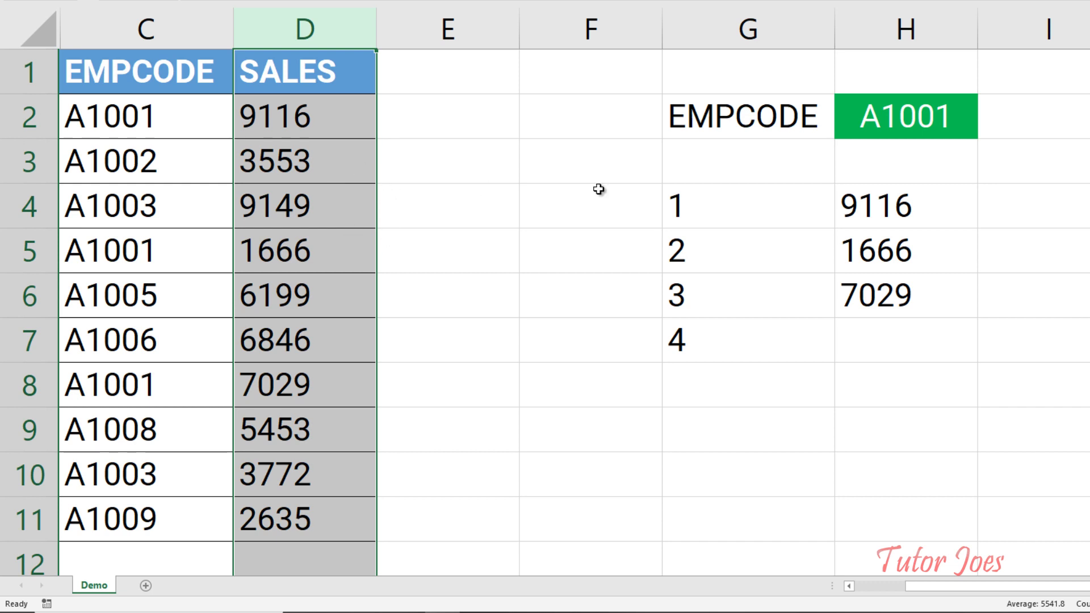
click(894, 126)
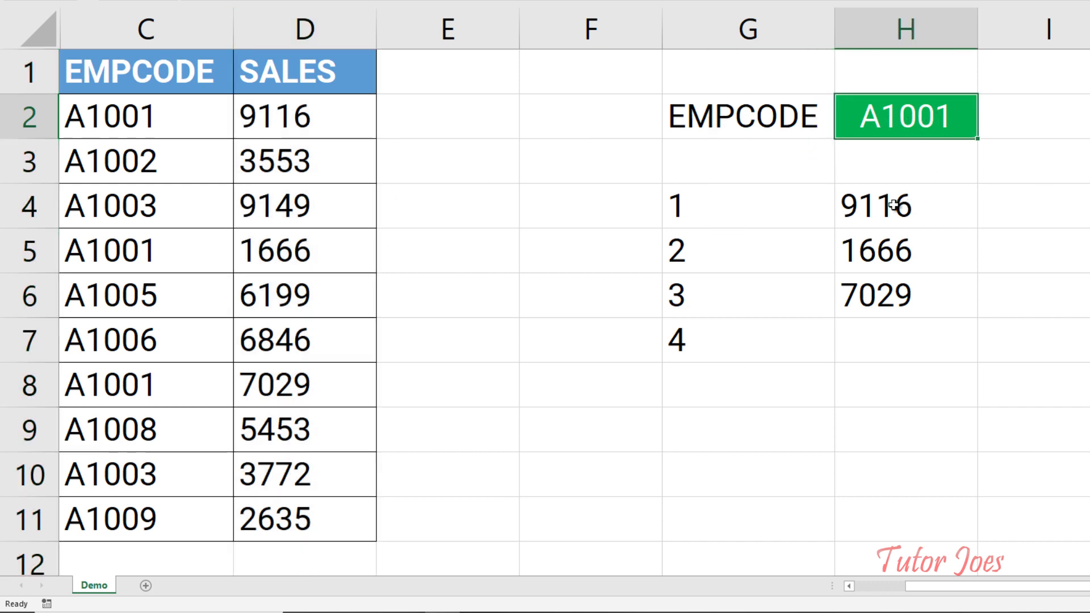
click(859, 207)
click(883, 253)
click(897, 295)
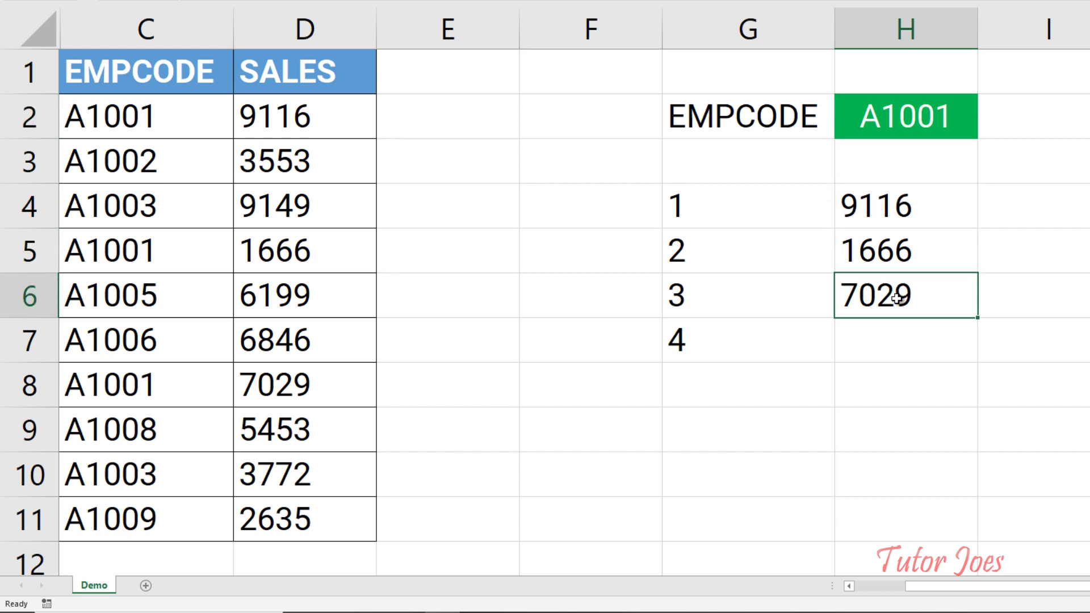
click(149, 125)
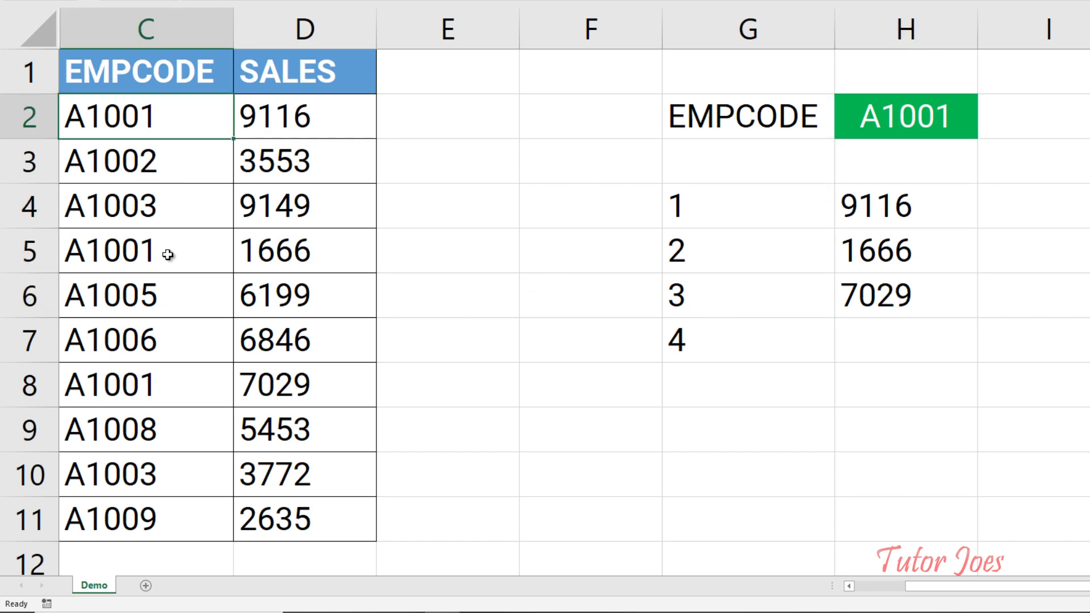
ctrl+click(149, 254)
ctrl+click(158, 377)
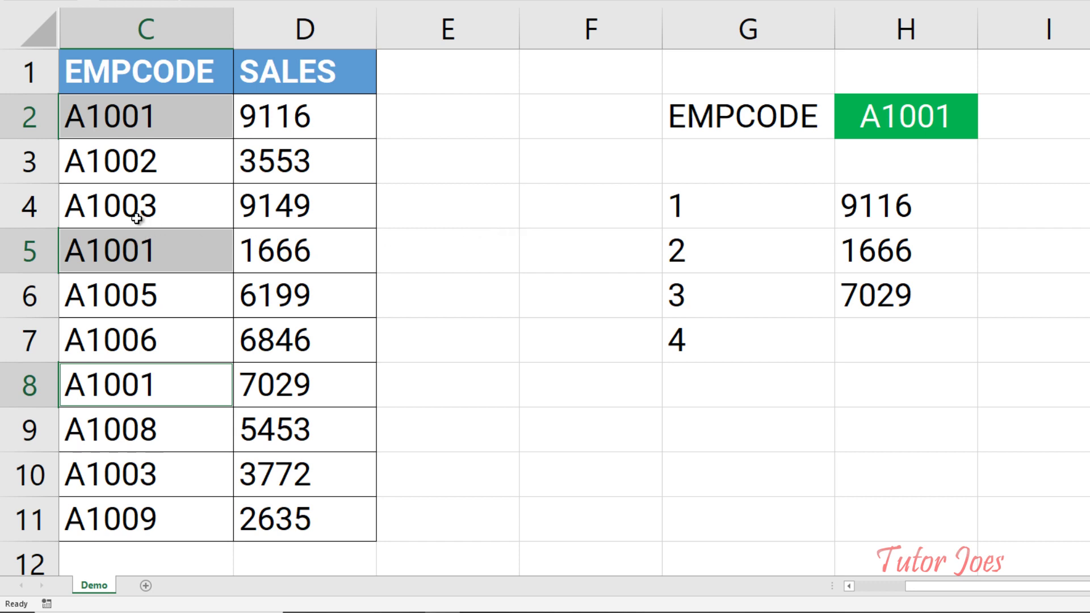
Change the lookup code in H2 to a1003 and highlight its two matching entries.
click(877, 110)
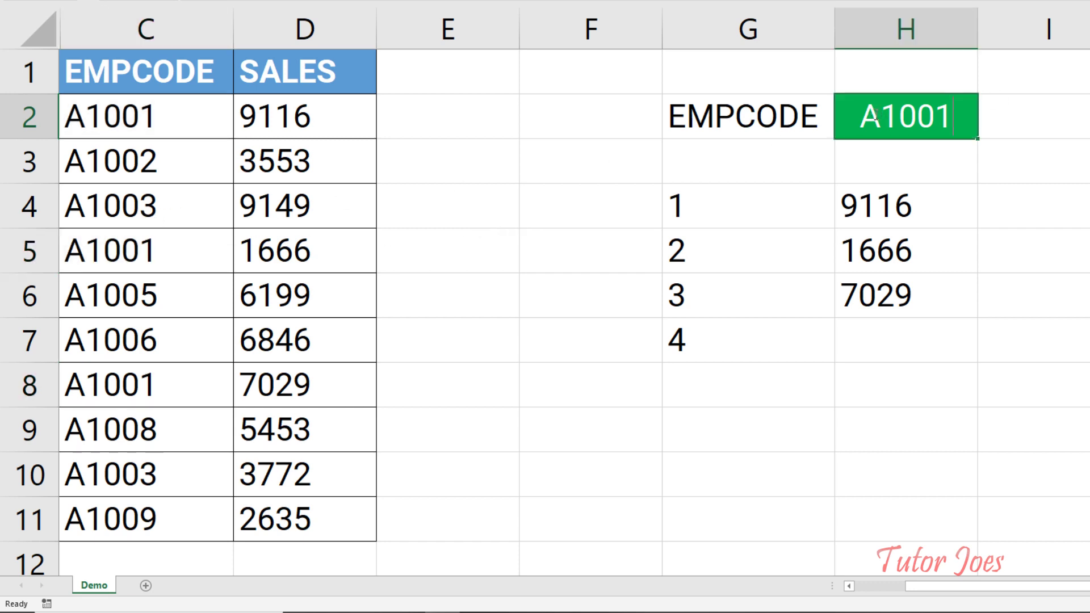
text(a1003)
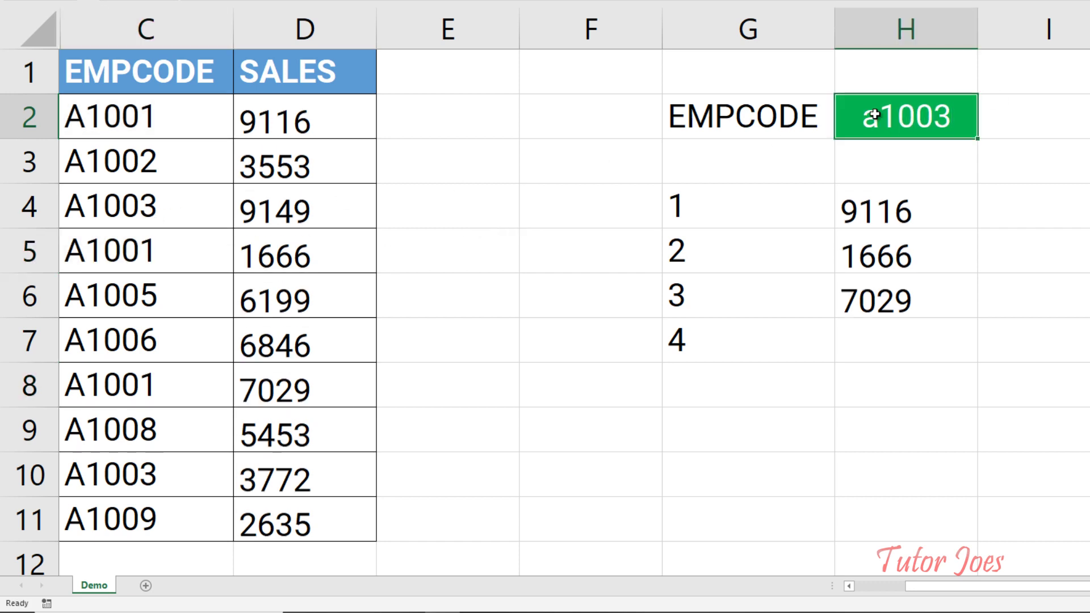
key(Return)
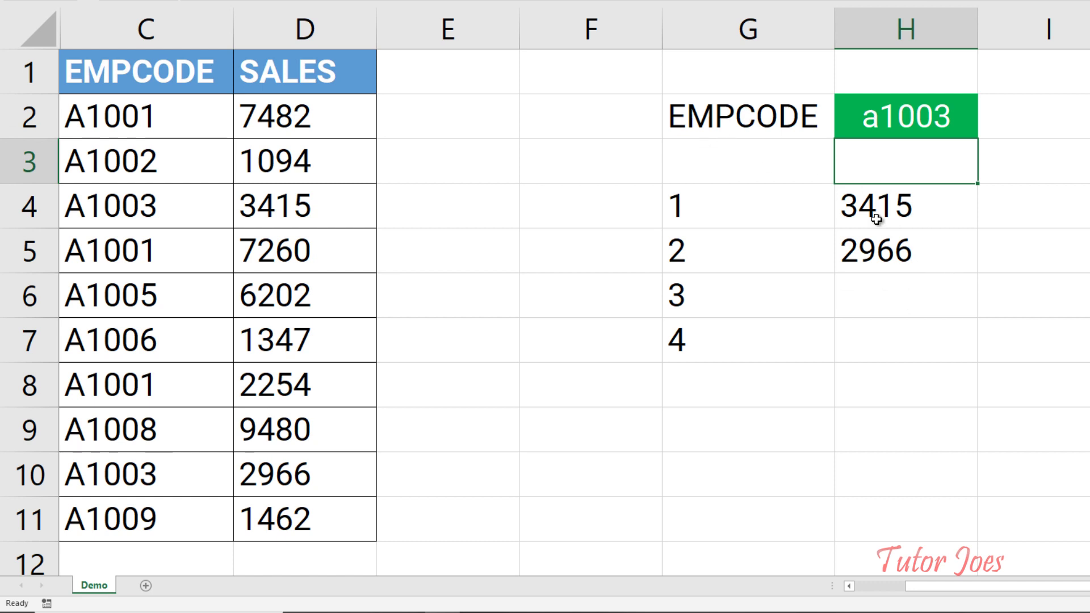
click(443, 205)
click(149, 219)
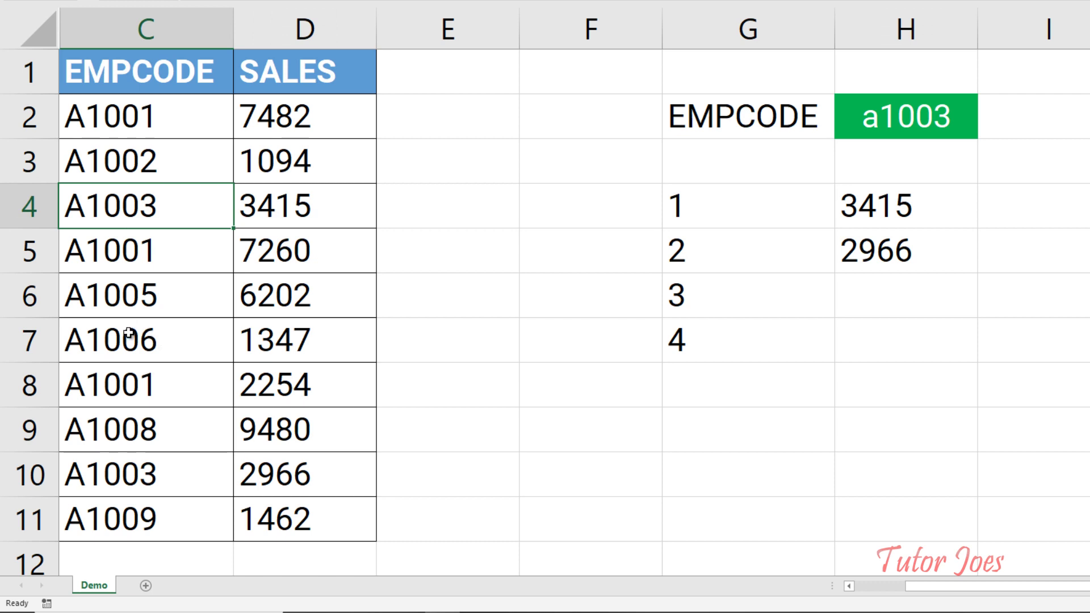
ctrl+click(158, 476)
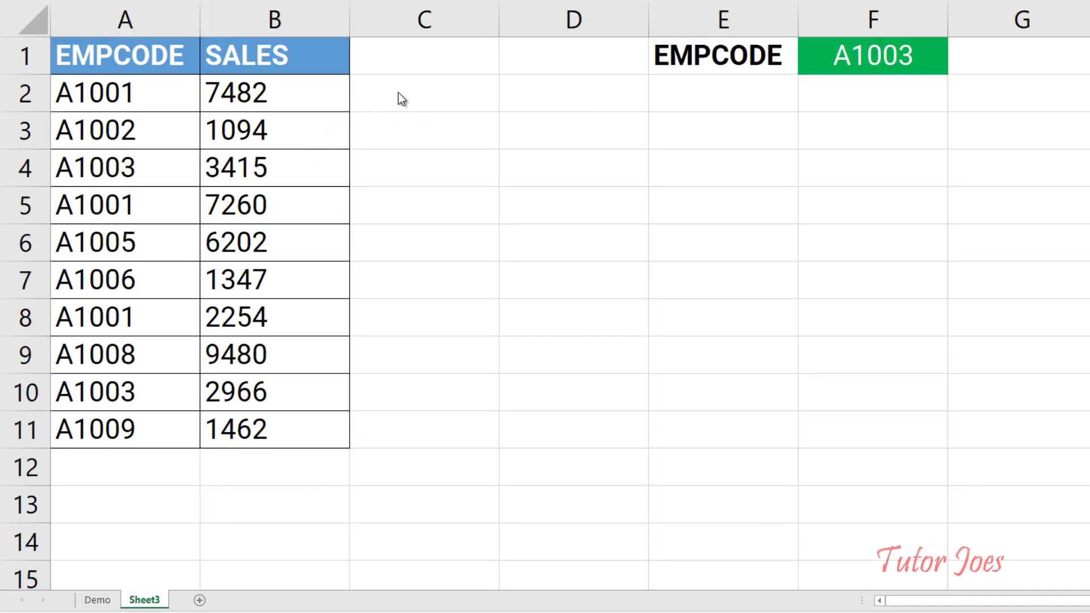
Enter row numbers 1, 2, 3, 4 in E3:E6 and highlight the three A1001 entries.
click(842, 106)
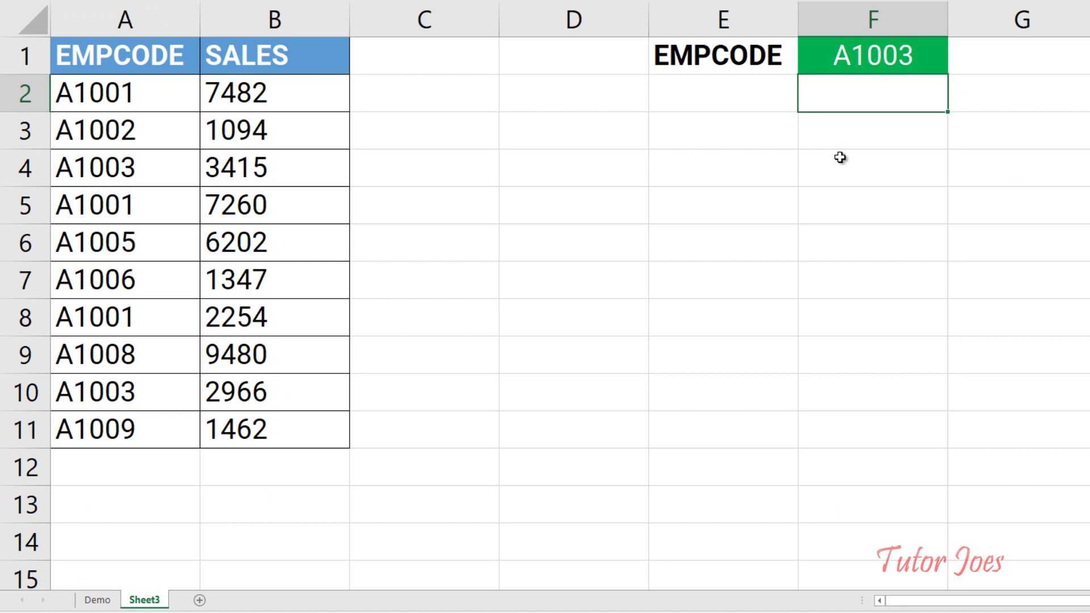
click(732, 139)
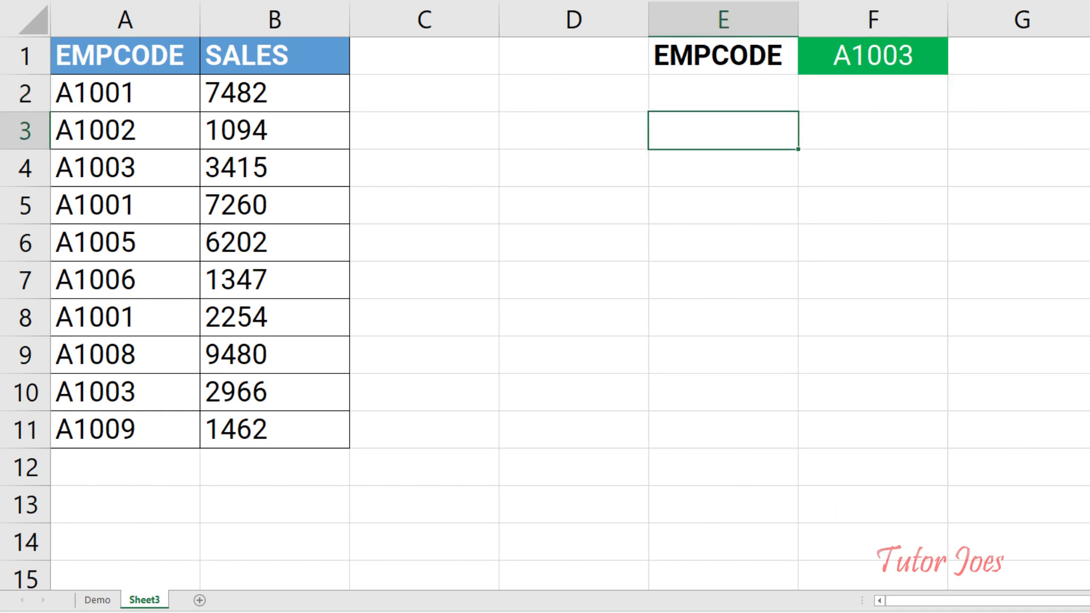
text(1 2 )
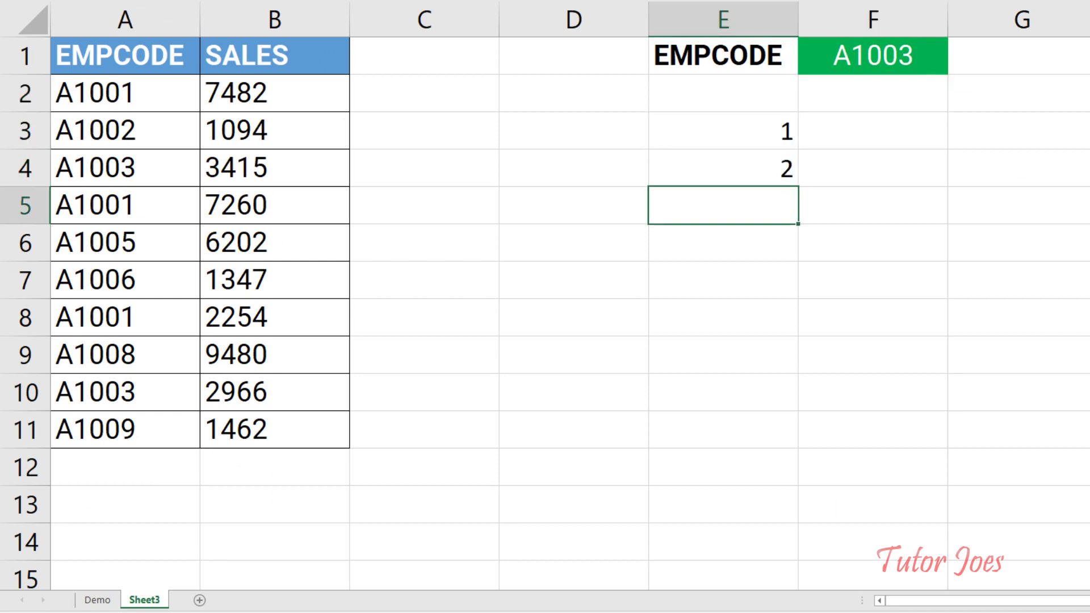
text(3 4)
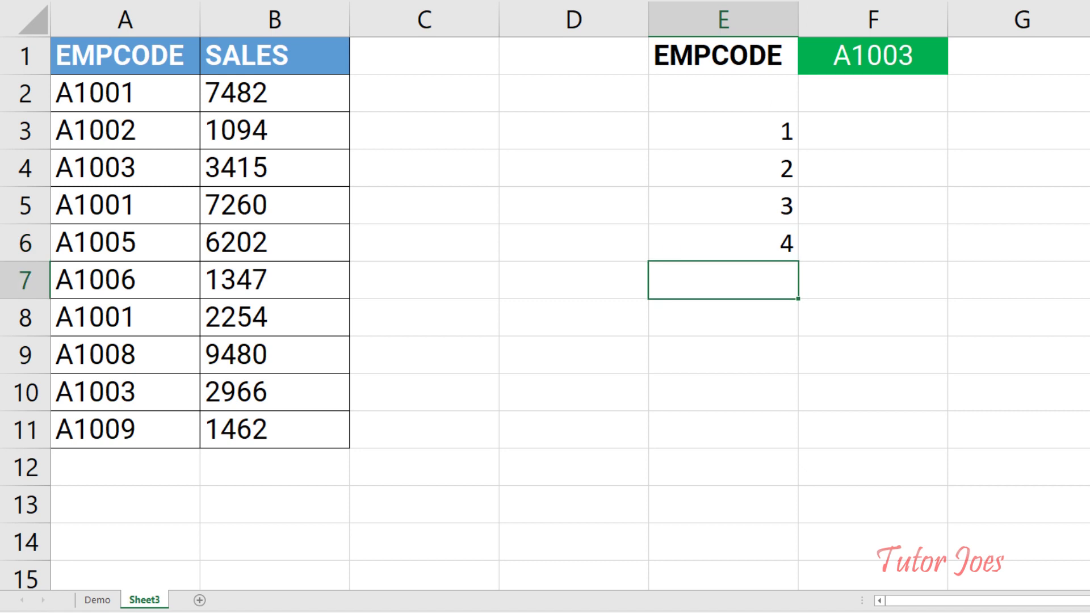
drag(730, 144, 759, 234)
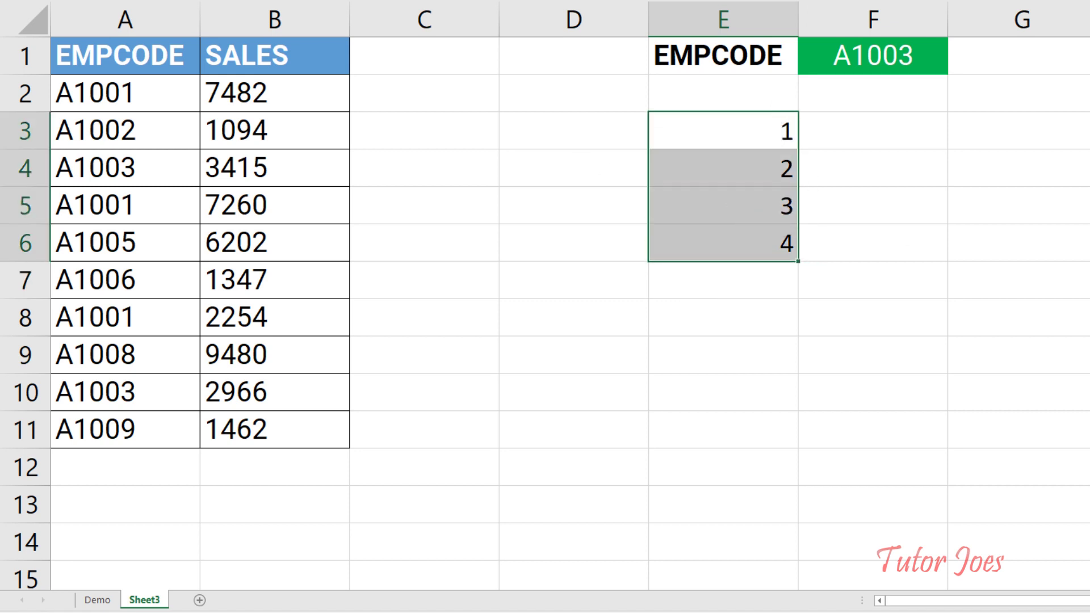
click(165, 92)
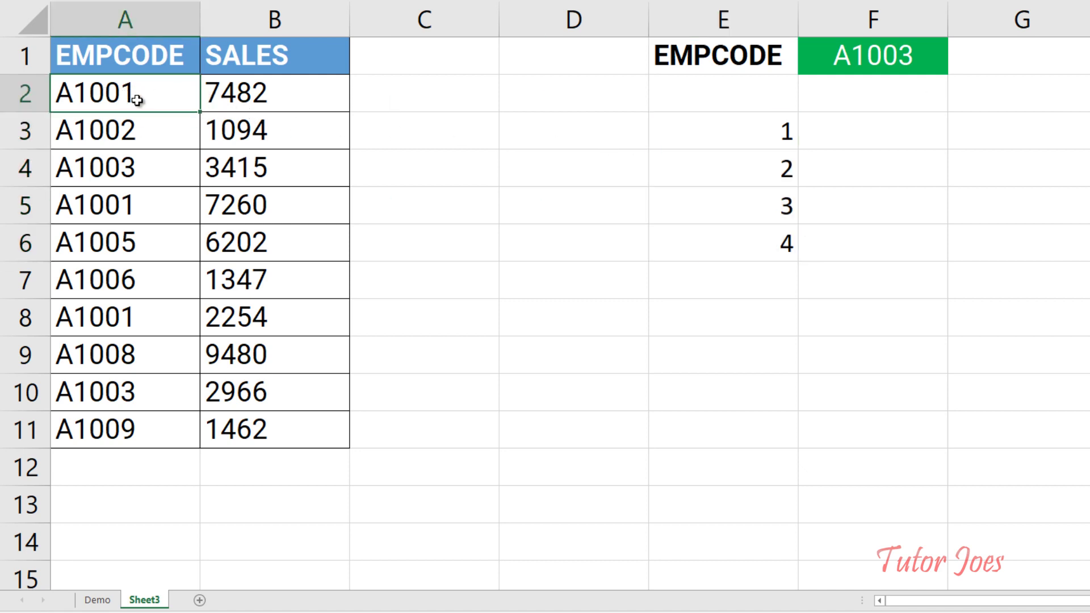
ctrl+click(132, 208)
ctrl+click(138, 314)
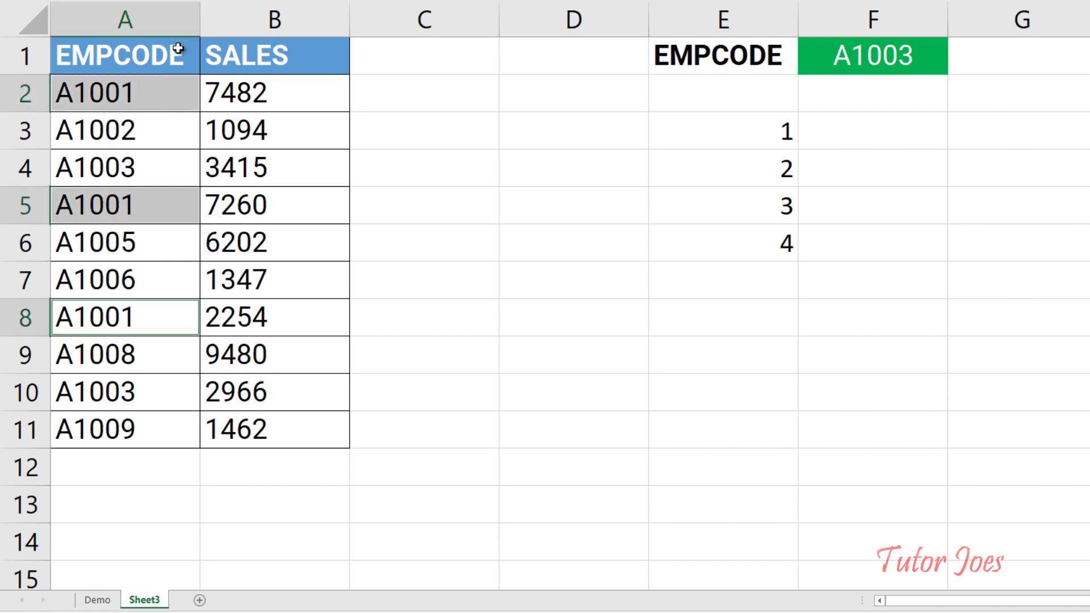
Insert a new empty column A before the EMPCODE data.
click(168, 9)
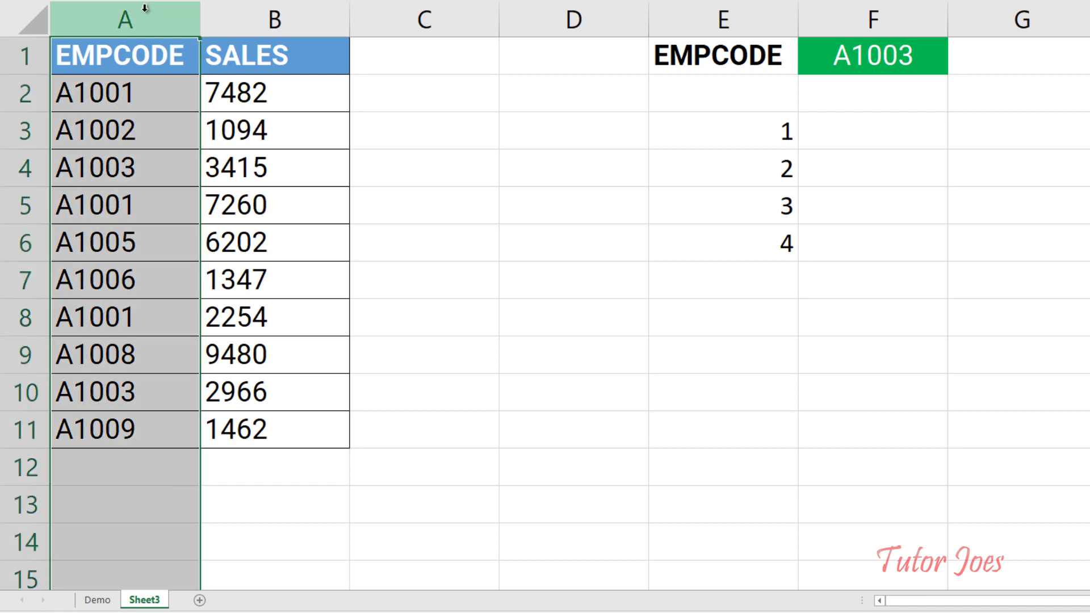
right_click(137, 15)
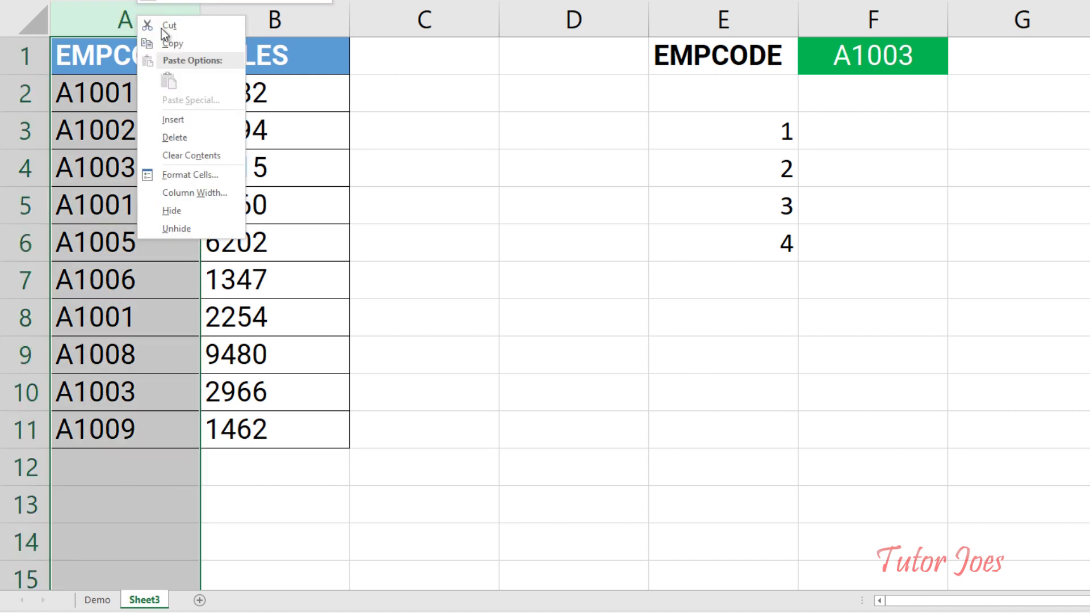
click(185, 121)
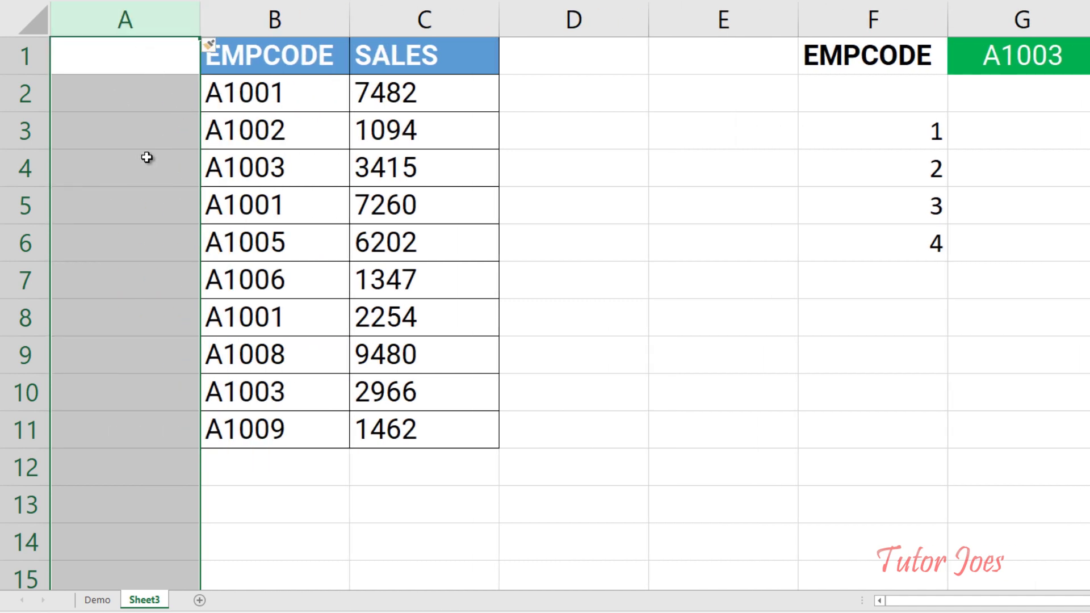
Enter =COUNTIF($B$2:B2,B2) in A2 and fill it down to A11.
click(141, 104)
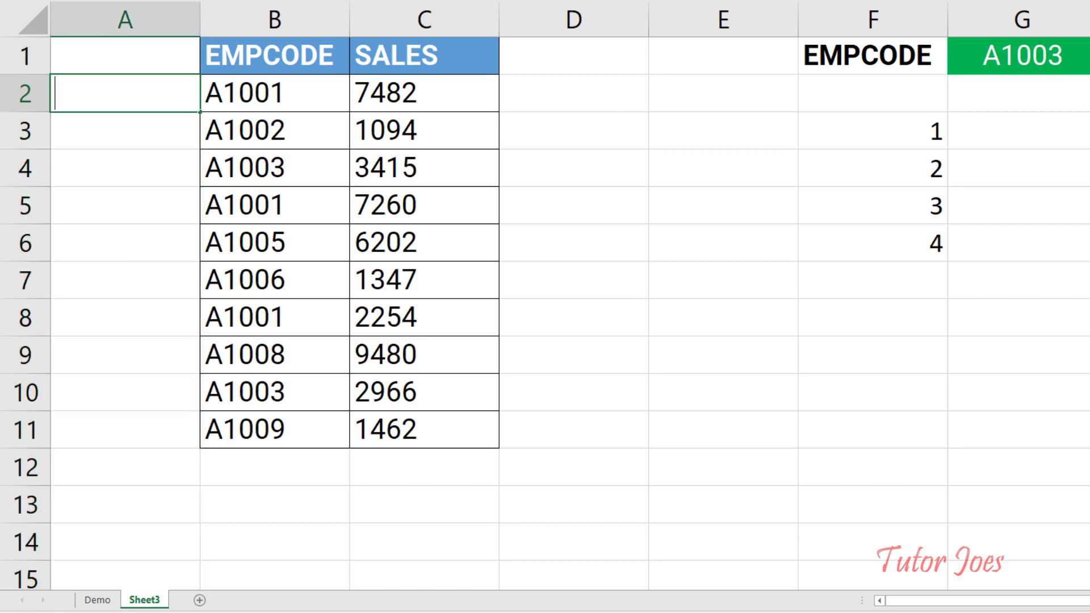
text(=count)
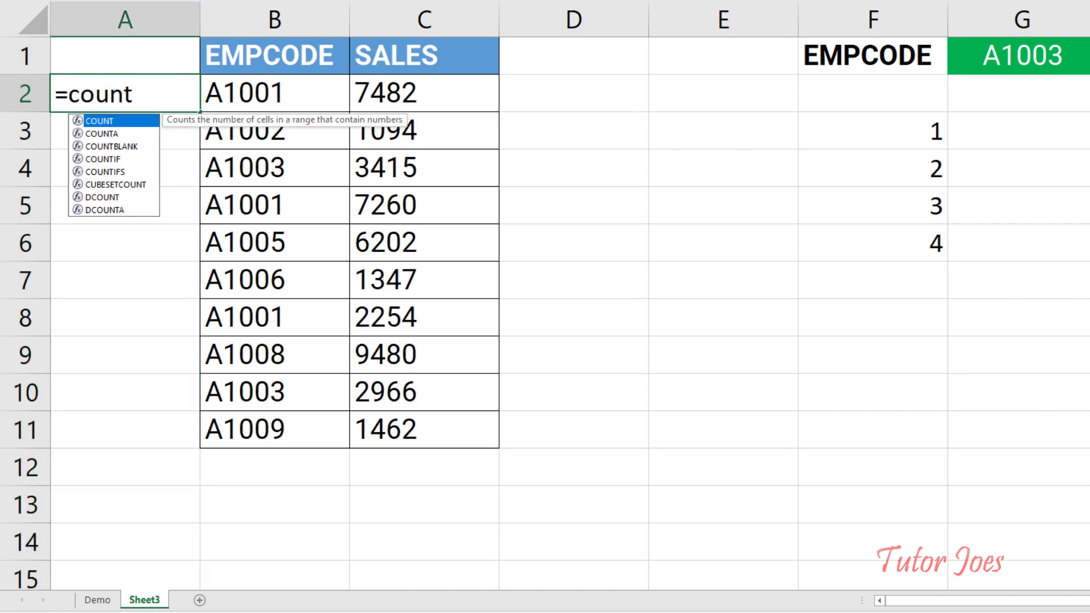
text(if()
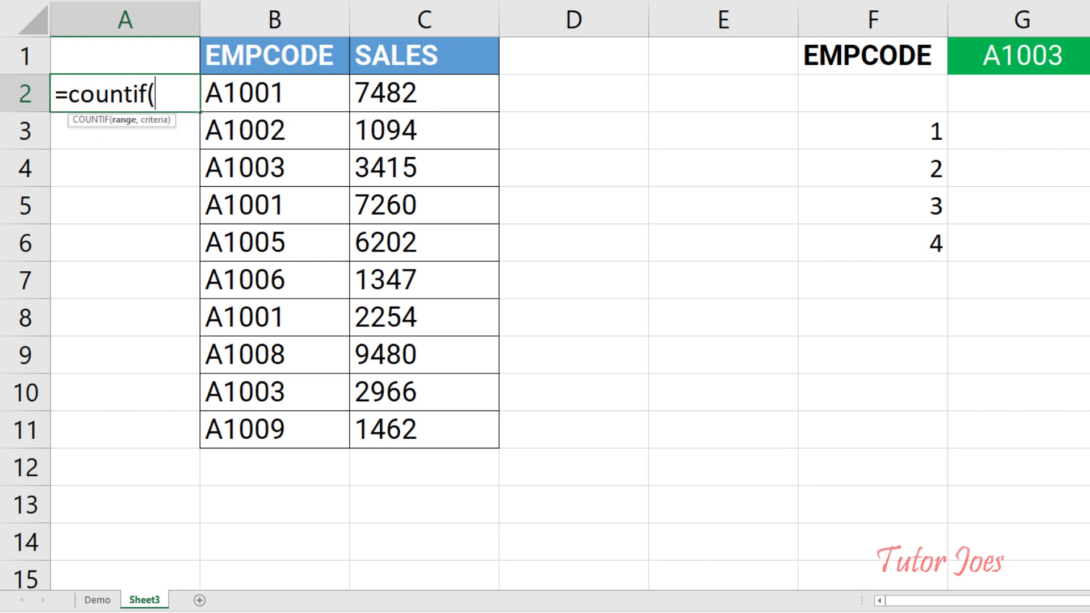
click(241, 101)
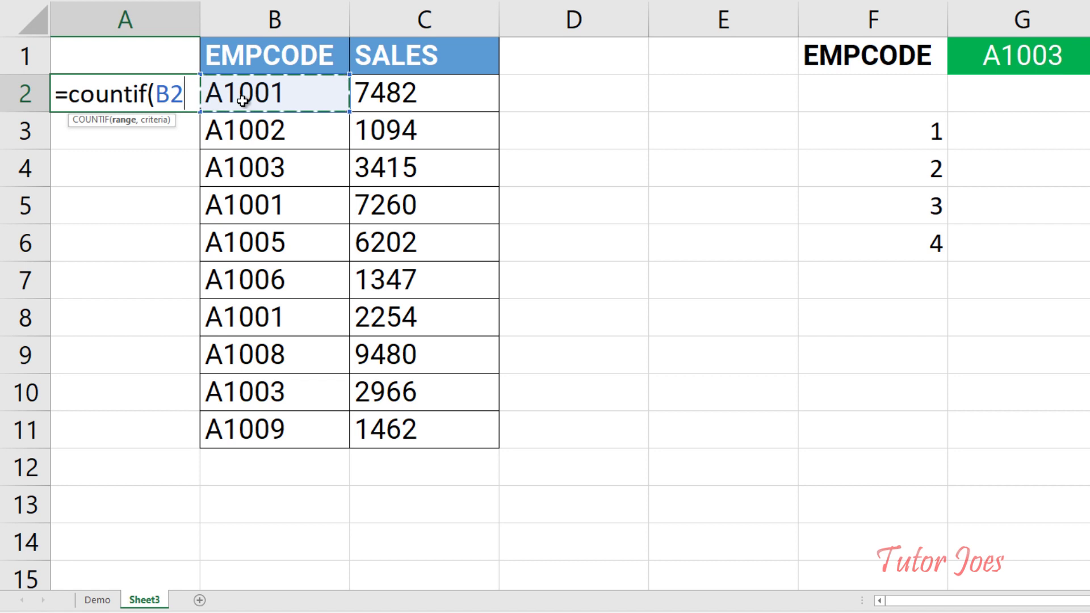
text(:B2)
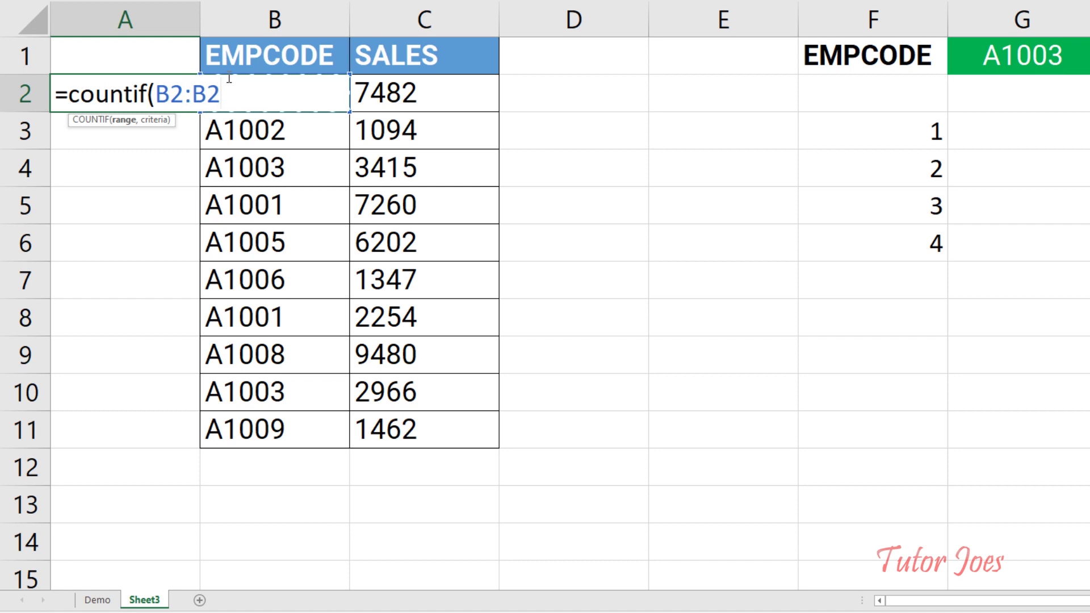
text(,)
text(b2))
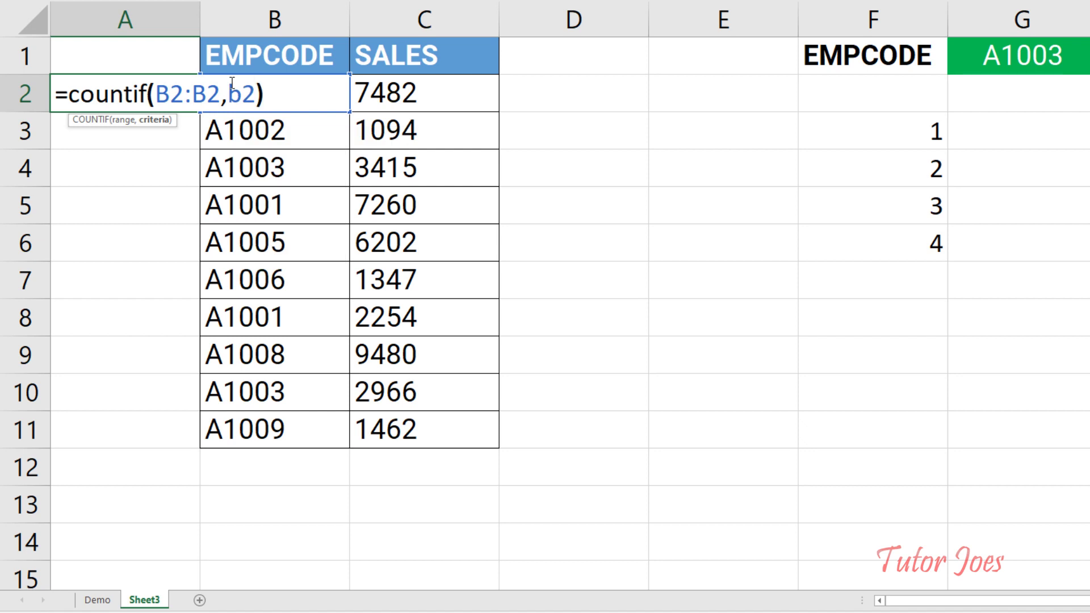
click(172, 94)
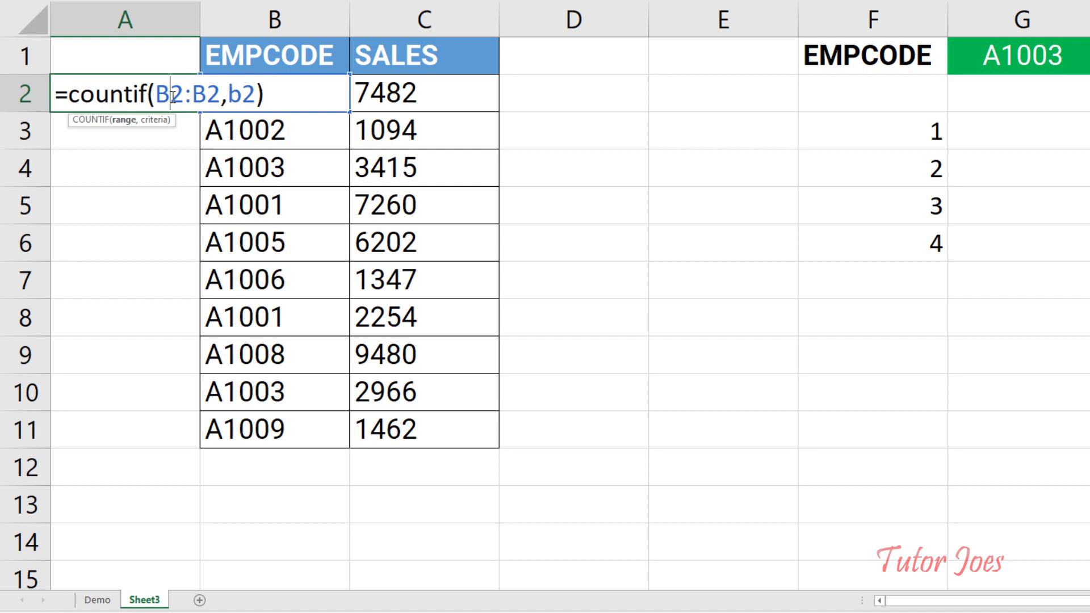
key(F4)
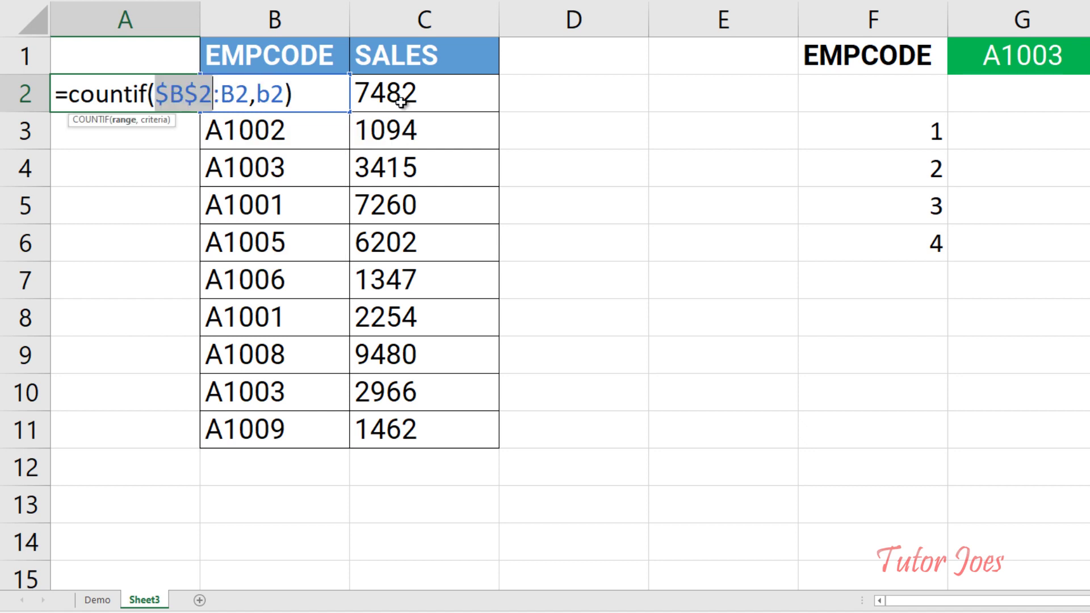
key(Return)
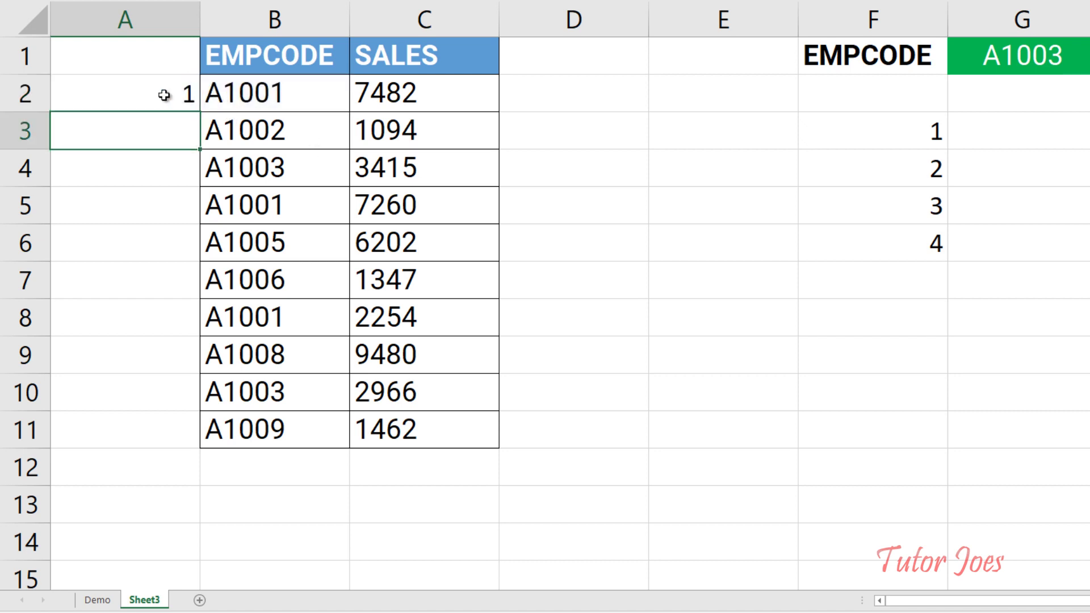
click(162, 96)
mouse_move(200, 112)
mouse_down()
mouse_move(190, 216)
mouse_move(199, 444)
mouse_up()
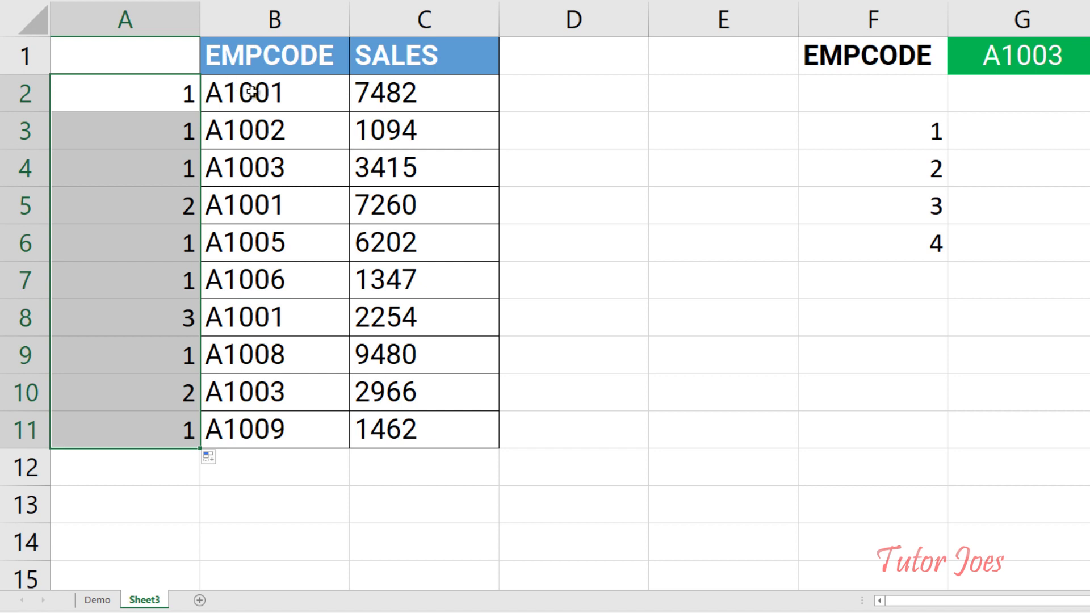
Highlight the three A1001 entries in B2, B5 and B8.
click(254, 90)
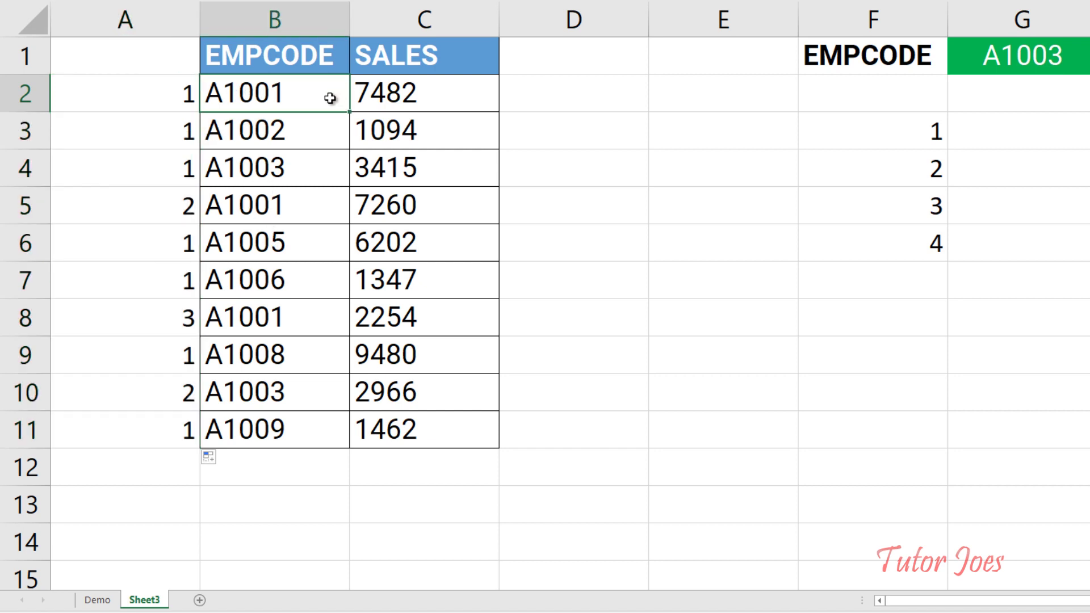
ctrl+click(276, 244)
click(268, 203)
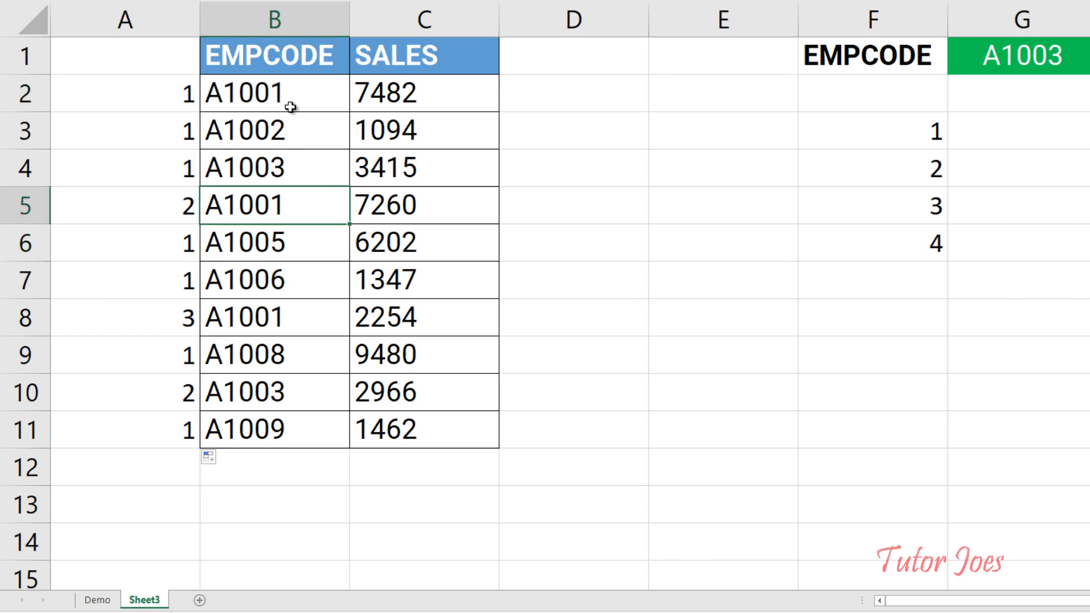
ctrl+click(287, 92)
ctrl+click(252, 325)
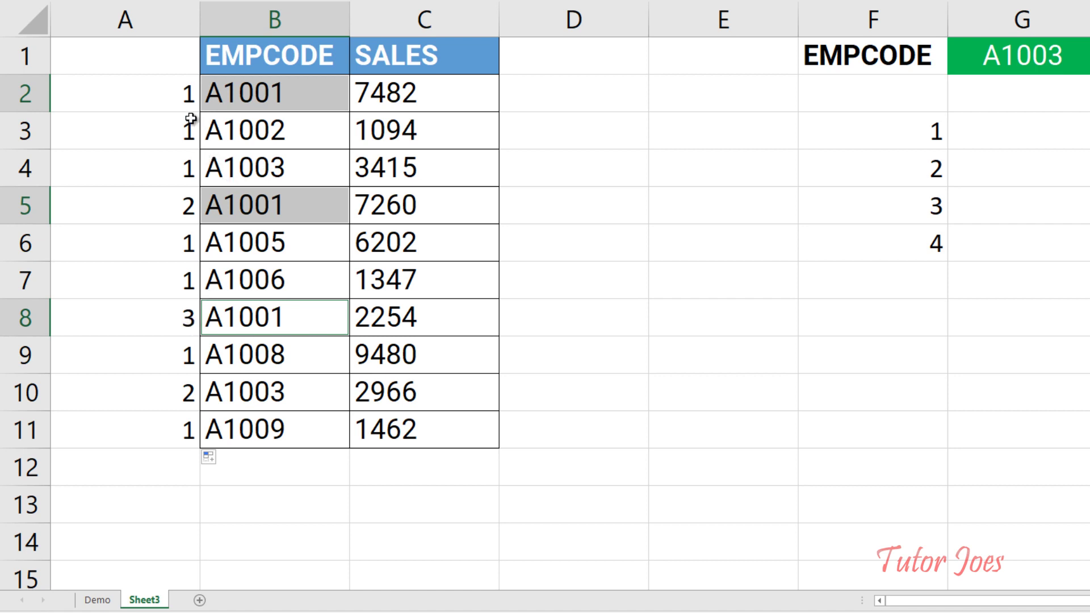
Widen column A and display A2's =COUNTIF($B$2:B2,B2) formula.
double_click(176, 97)
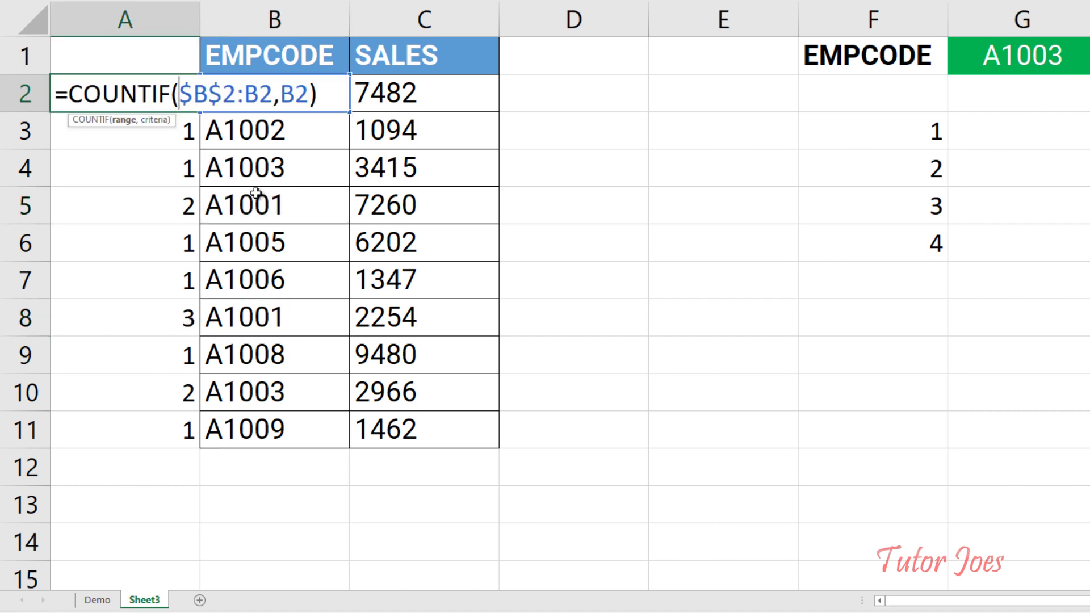
key(Escape)
drag(201, 25, 381, 27)
double_click(338, 98)
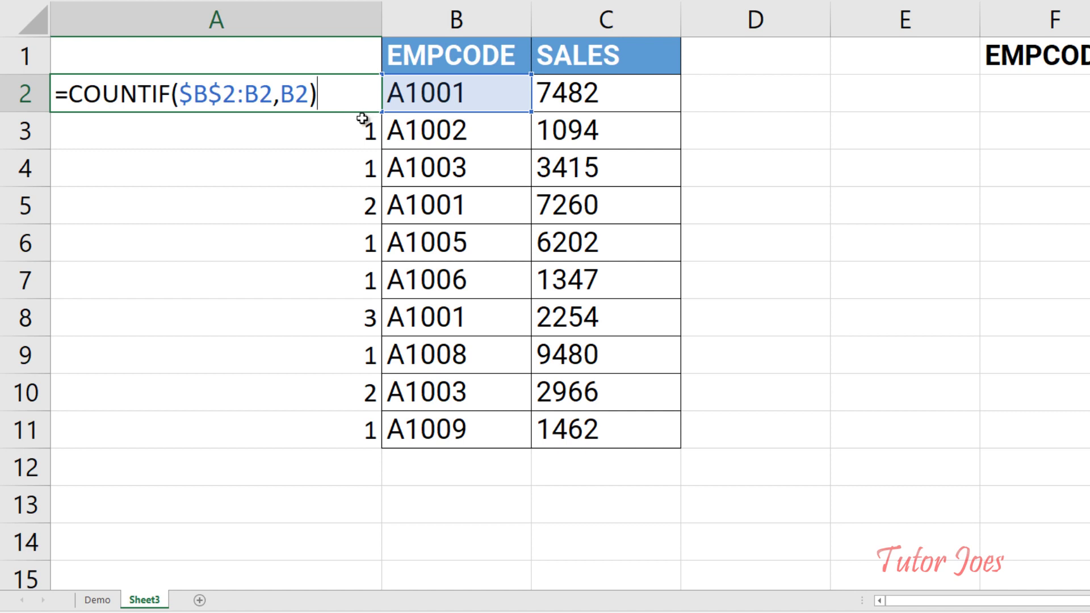
key(ctrl+Return)
double_click(459, 435)
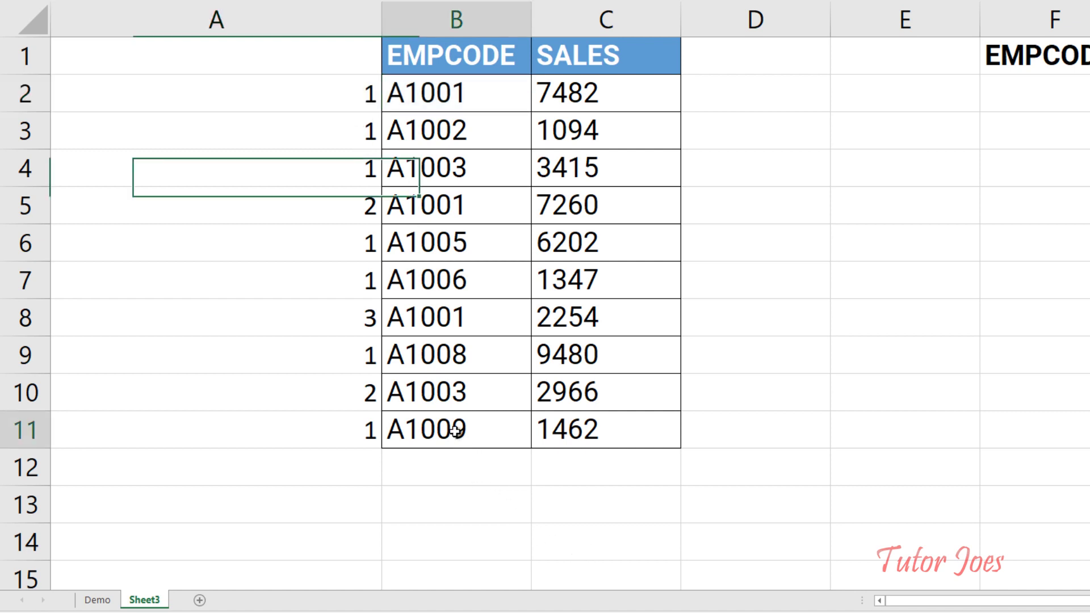
double_click(349, 440)
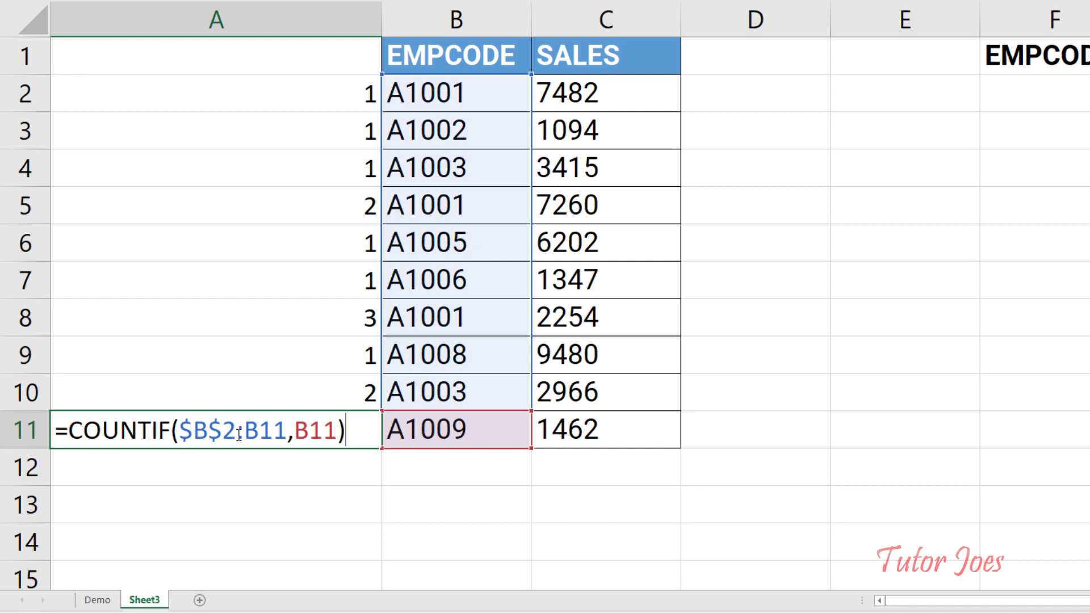
click(292, 93)
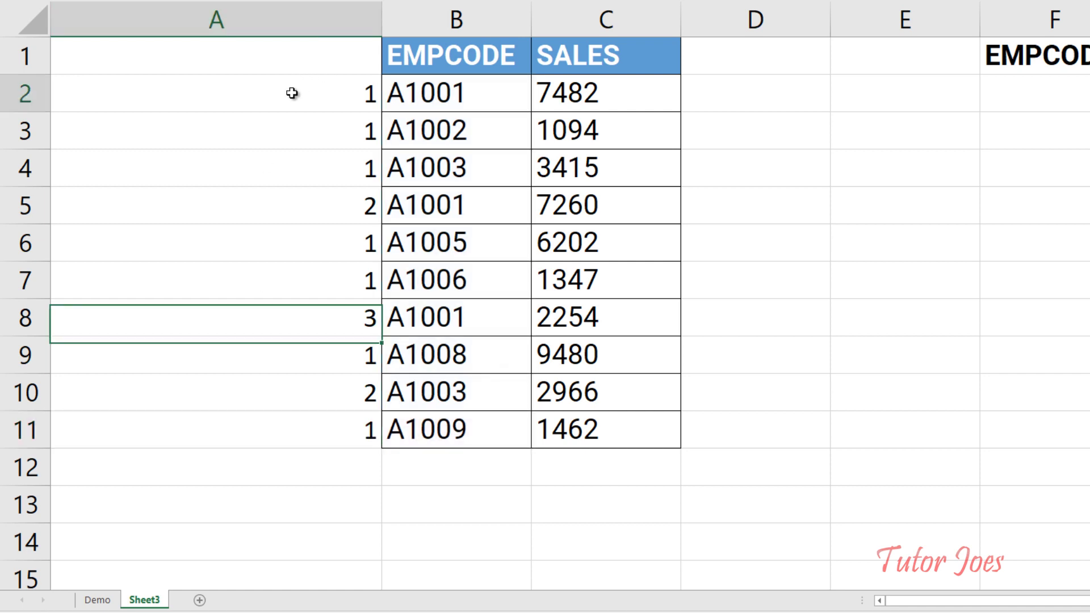
double_click(344, 91)
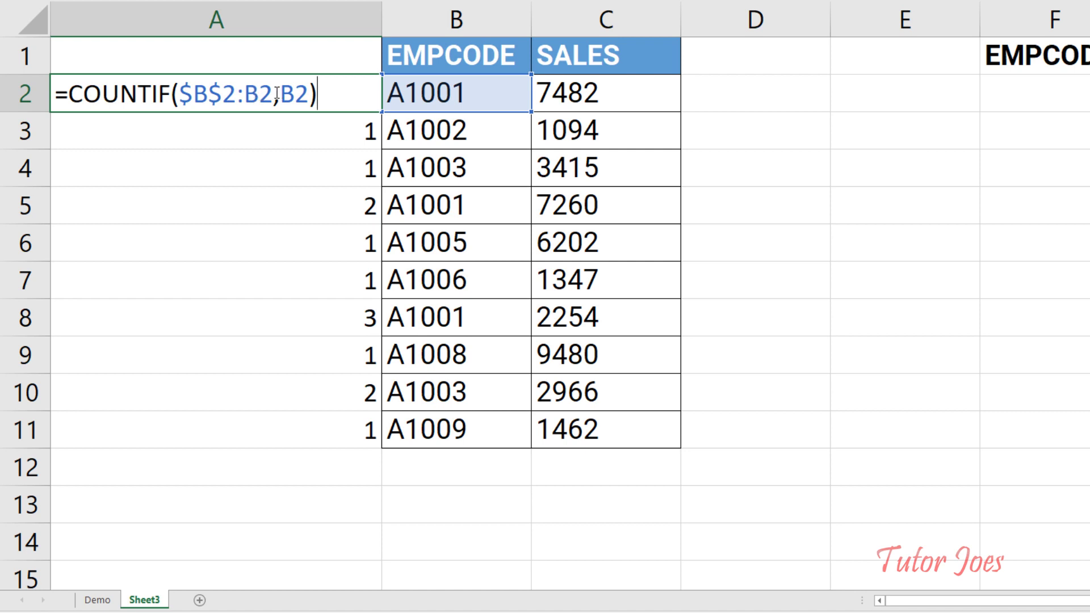
double_click(302, 127)
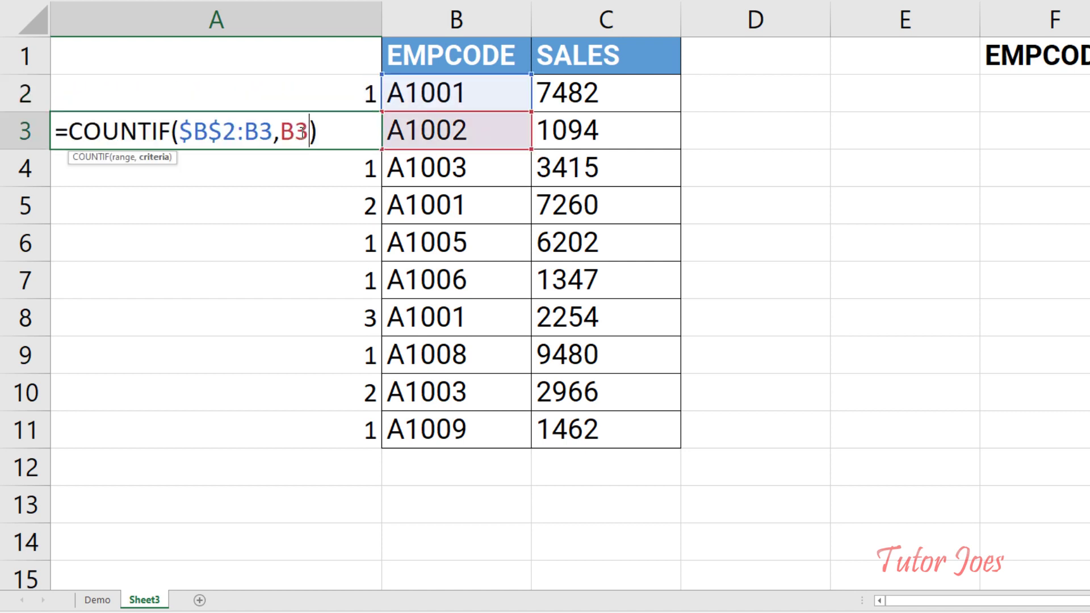
double_click(280, 162)
click(292, 199)
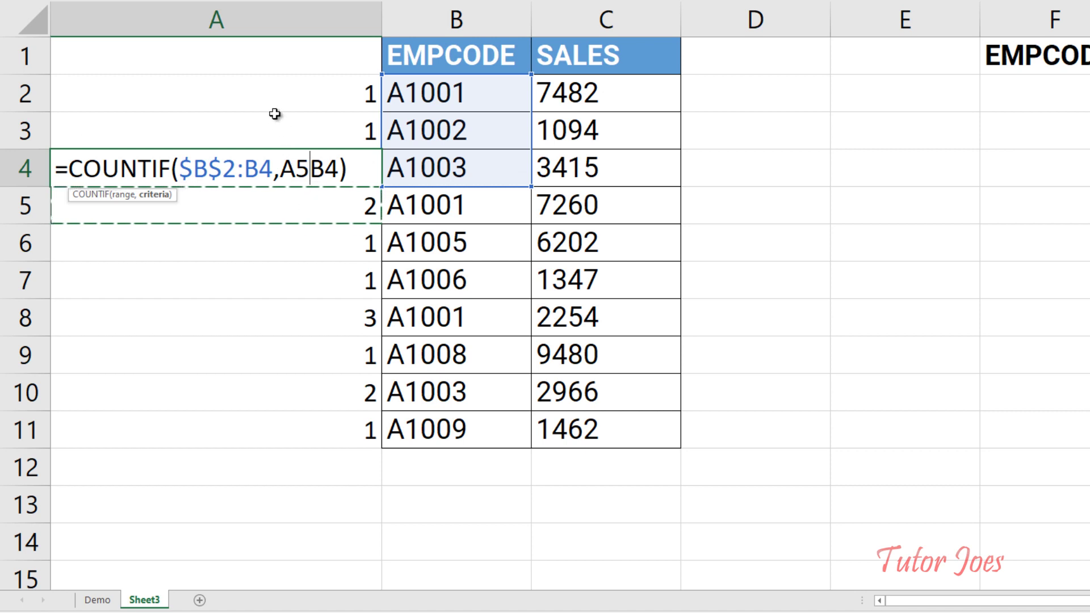
key(Escape)
double_click(267, 88)
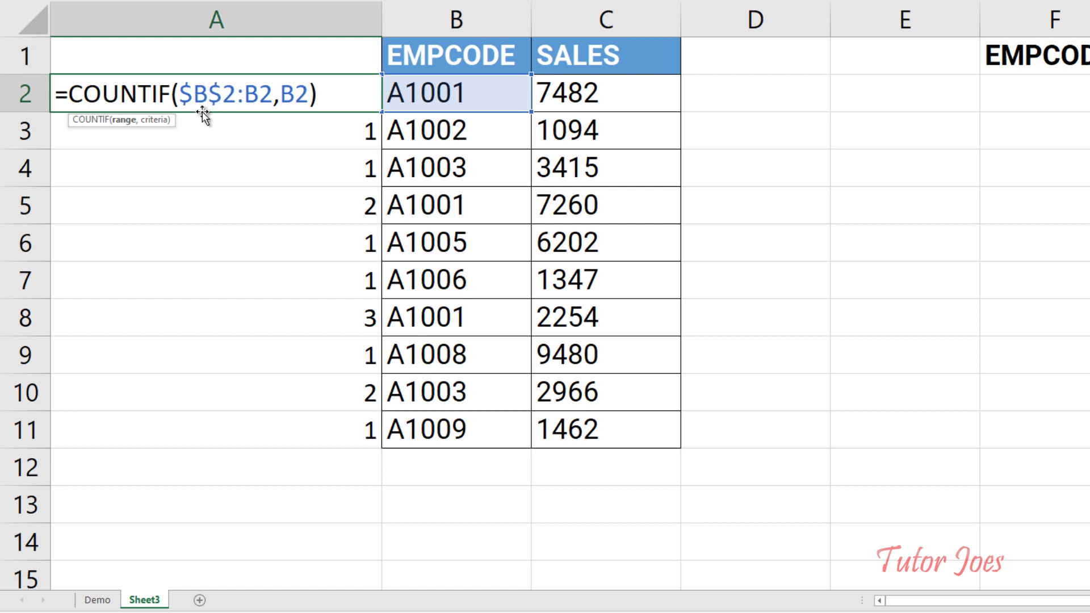
key(Return)
double_click(250, 132)
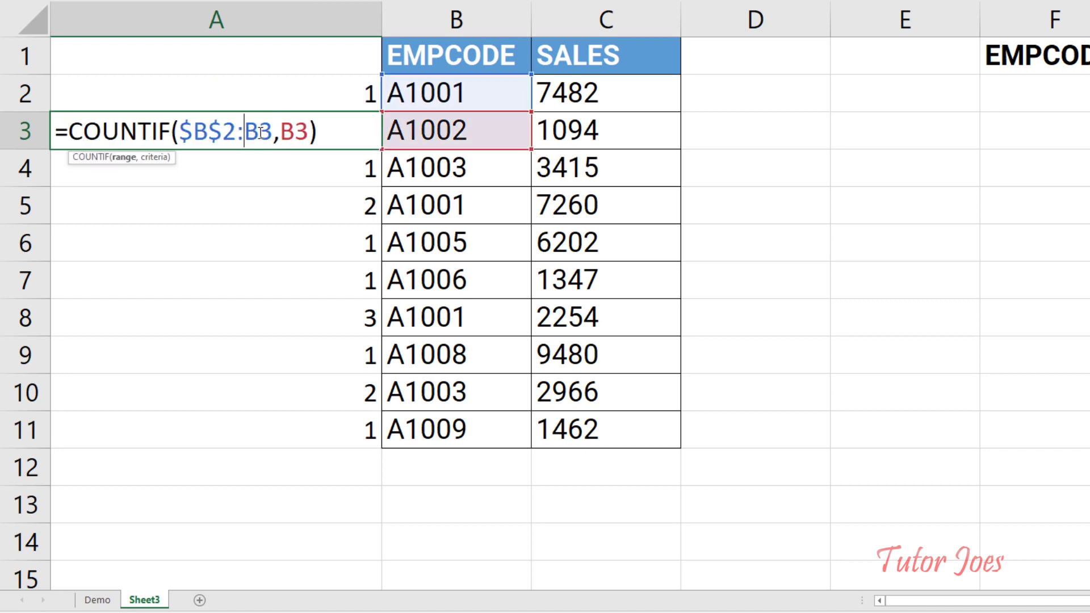
click(302, 88)
key(Escape)
double_click(301, 99)
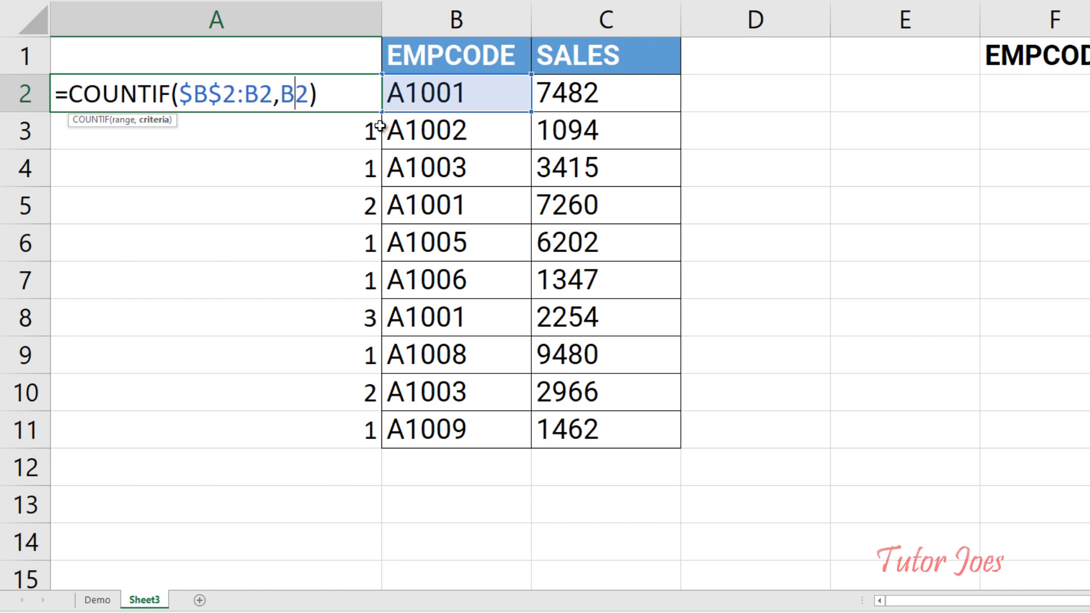
key(Return)
double_click(348, 137)
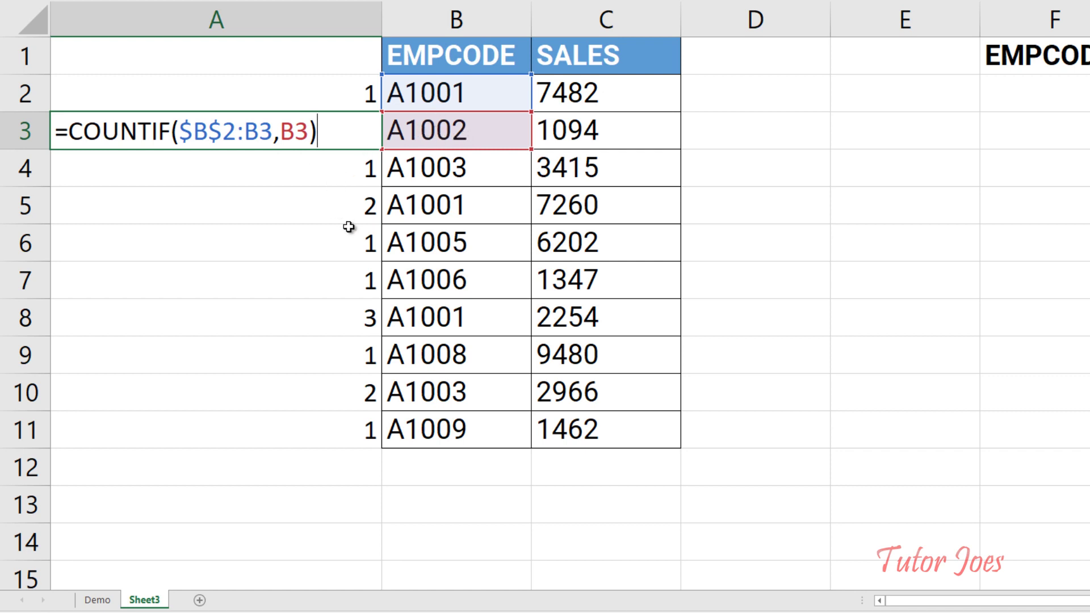
key(Return)
click(337, 213)
double_click(337, 213)
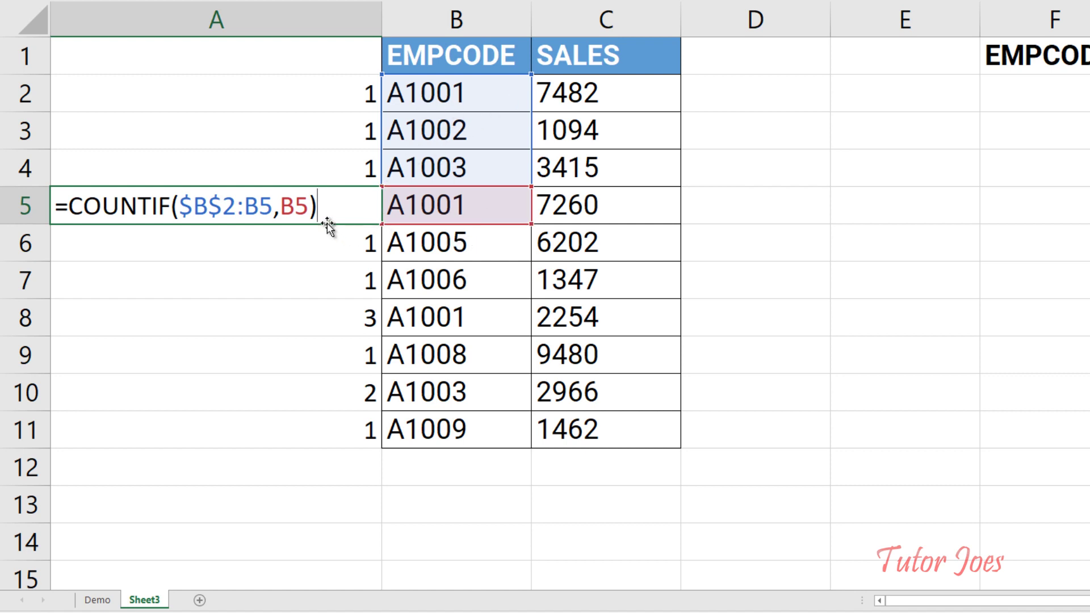
key(Return)
click(337, 209)
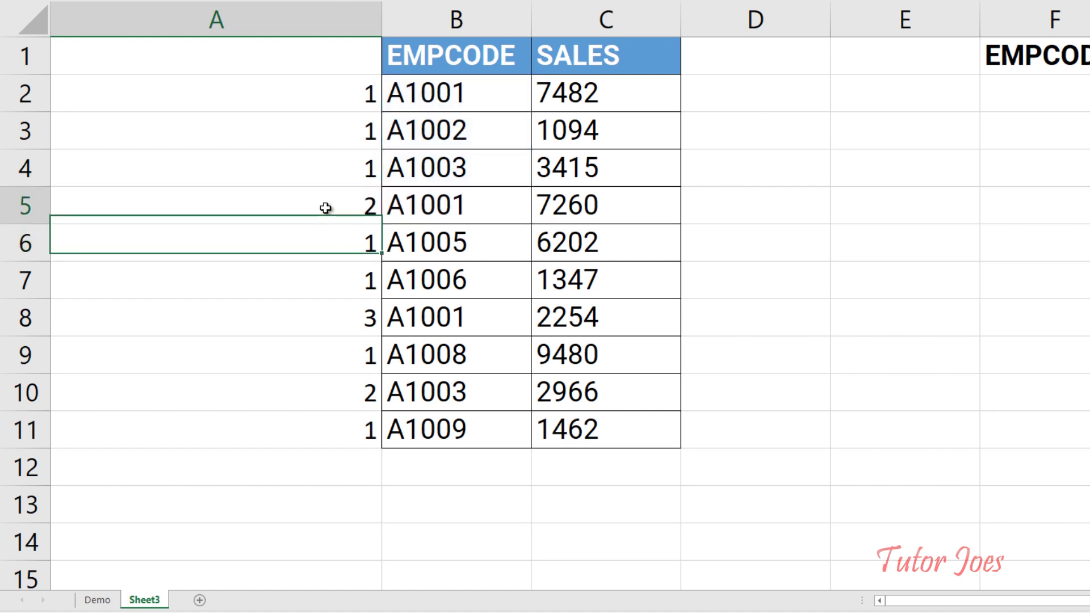
double_click(346, 92)
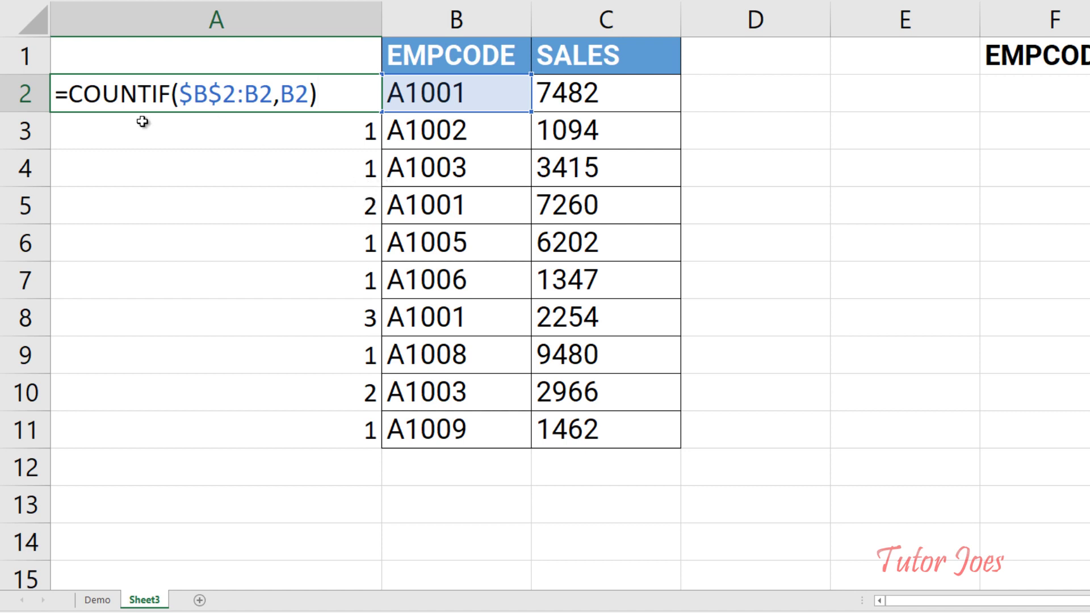
Rewrite A2 as =B2&":"&COUNTIF($B$2:B2,B2) so it shows A1001:1.
click(69, 93)
click(473, 90)
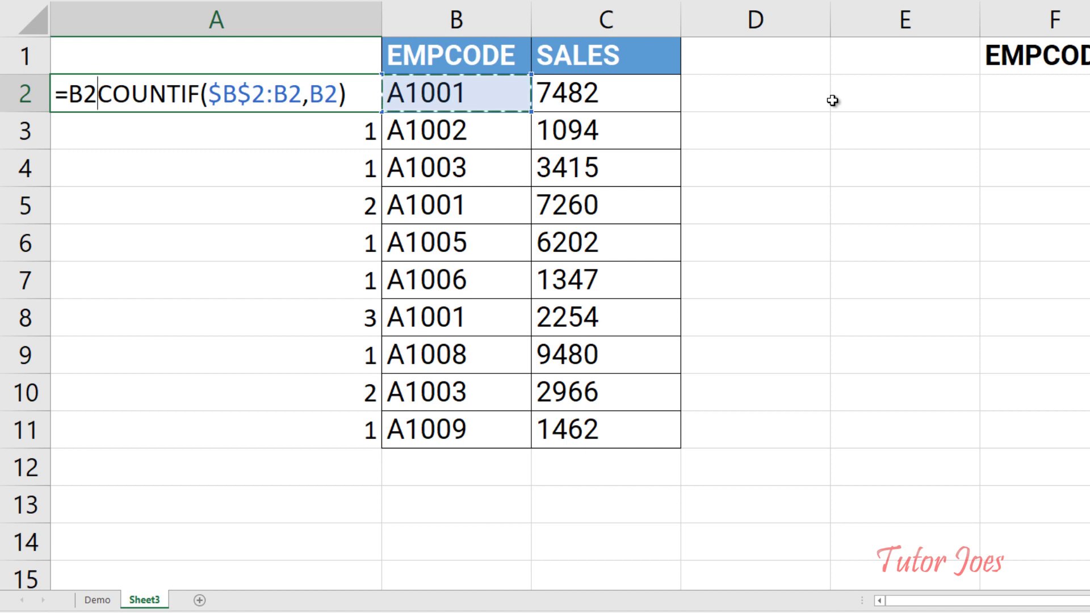
text(,)
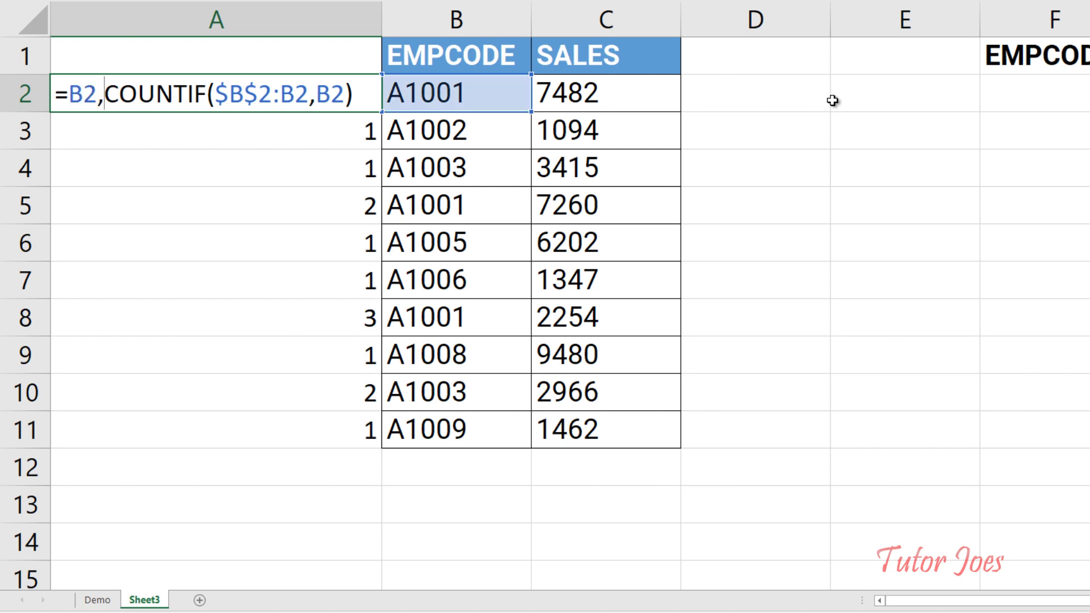
key(BackSpace)
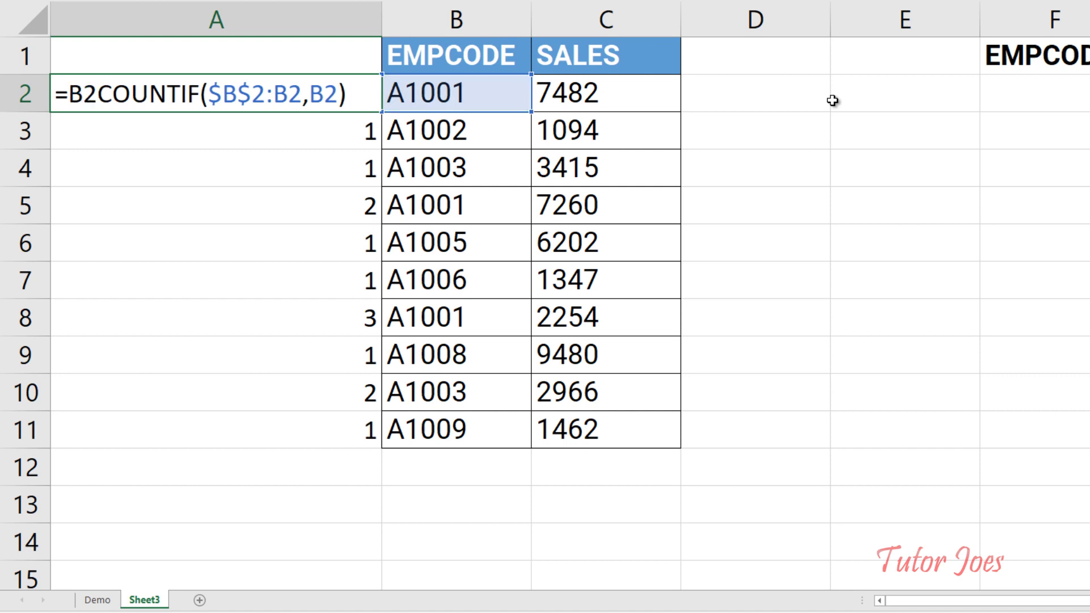
text(&)
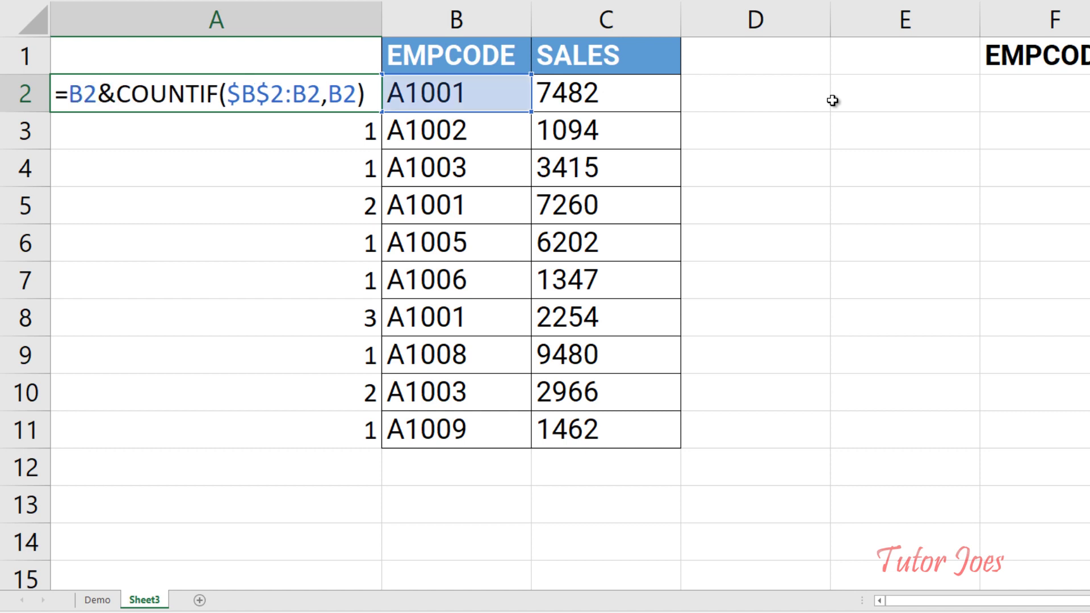
text(")
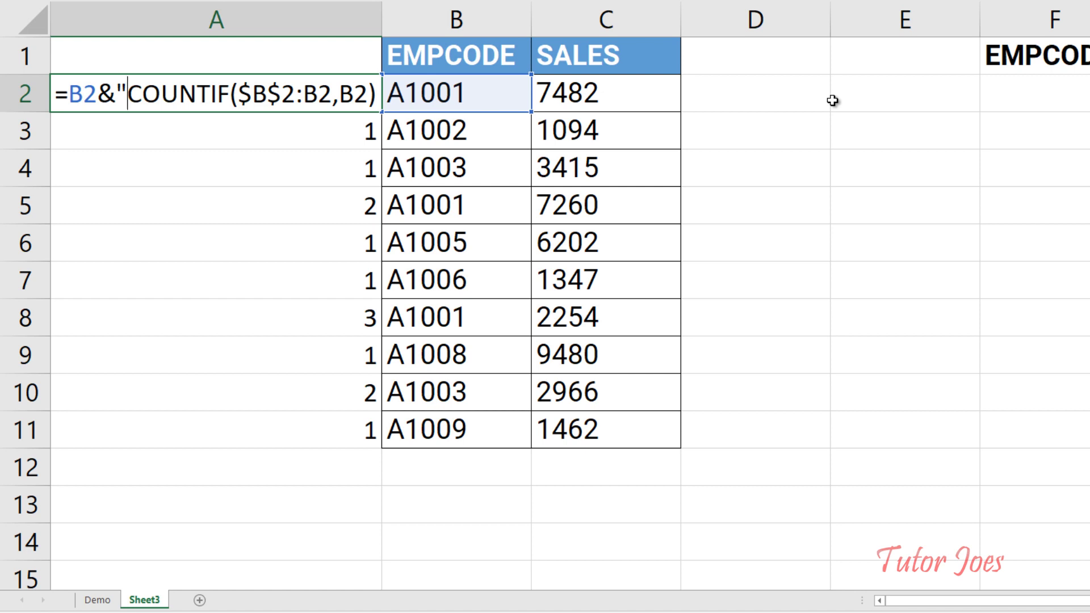
text(:)
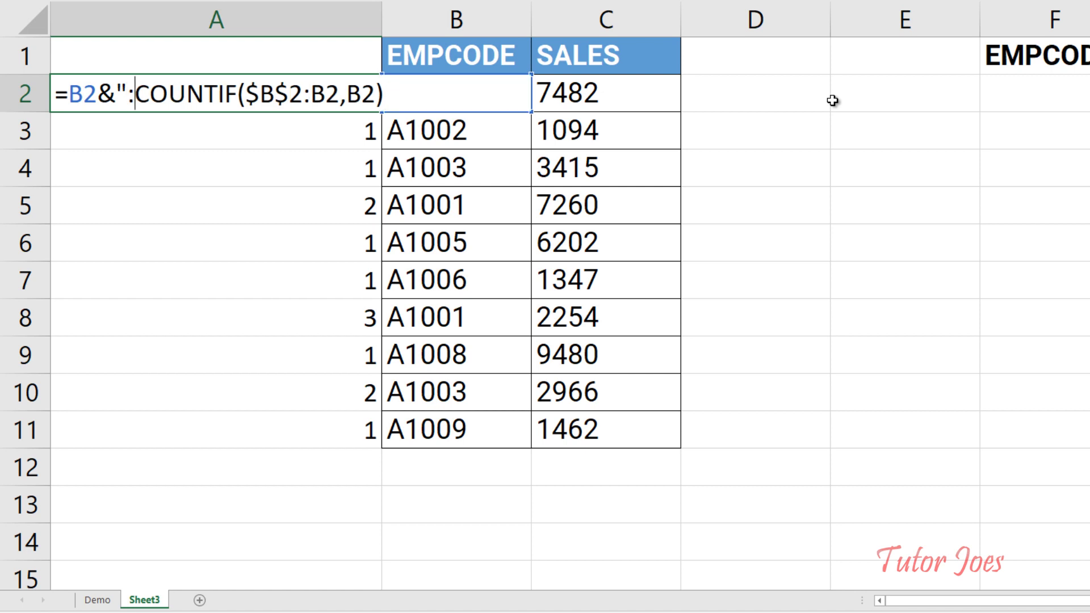
text(")
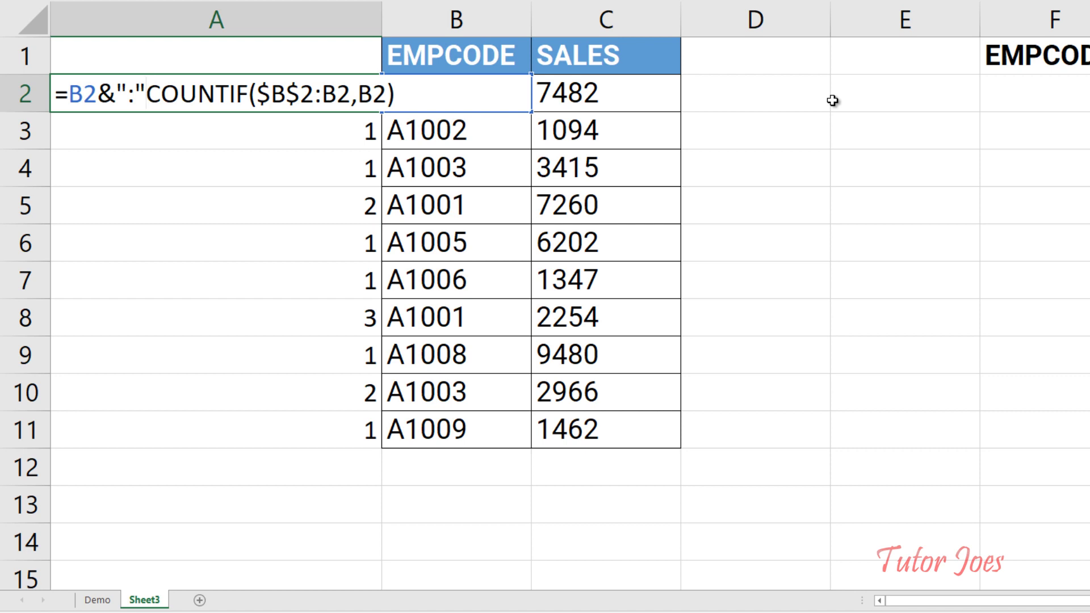
text(&)
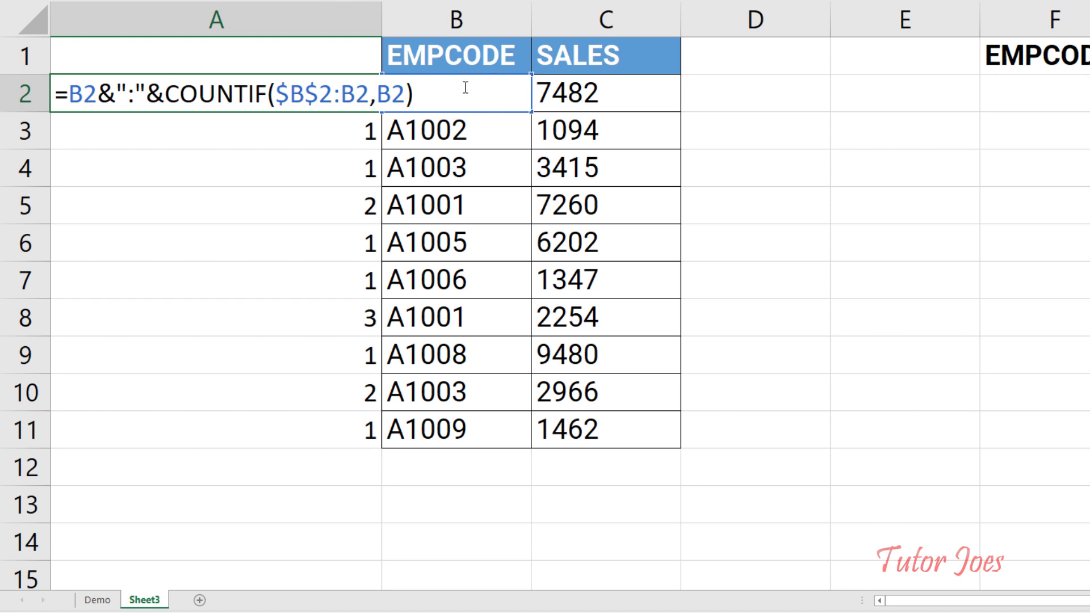
key(Return)
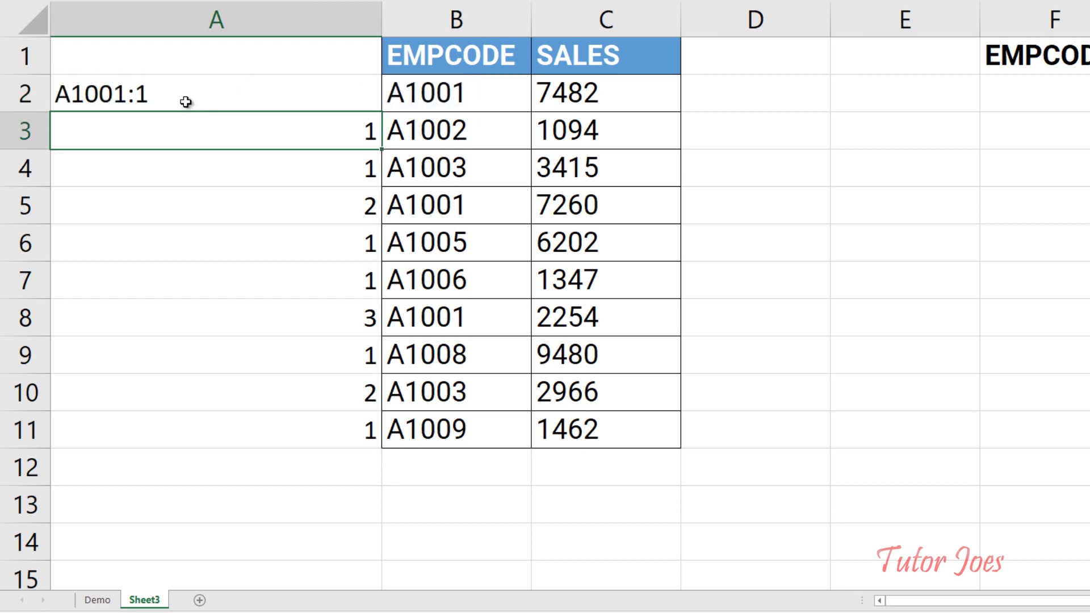
click(192, 98)
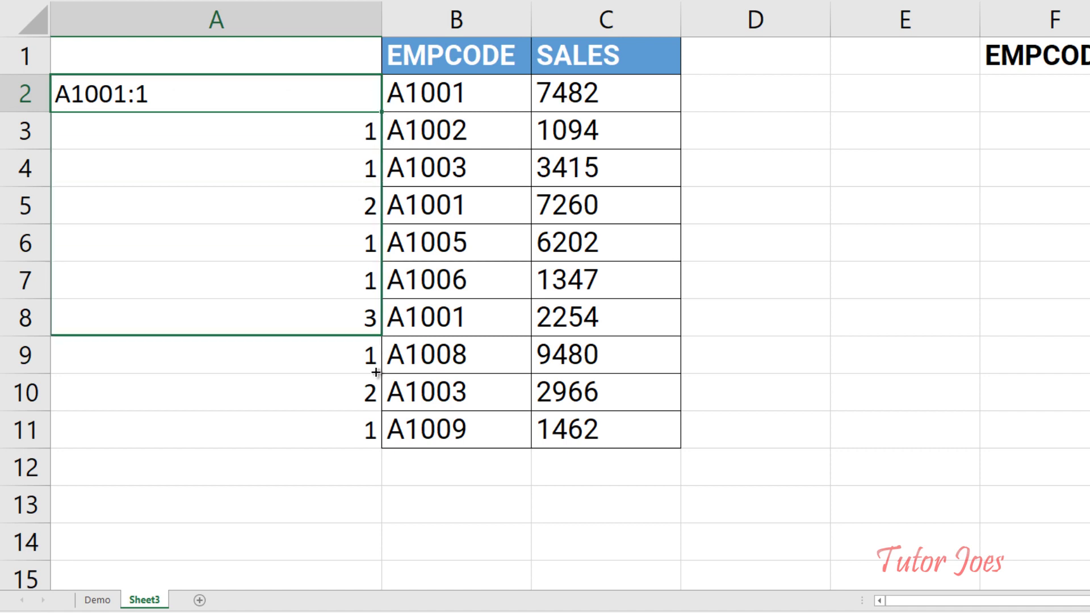
Fill A2's formula down to A11 and check keys like A1001:2 and A1001:3.
drag(372, 133, 373, 434)
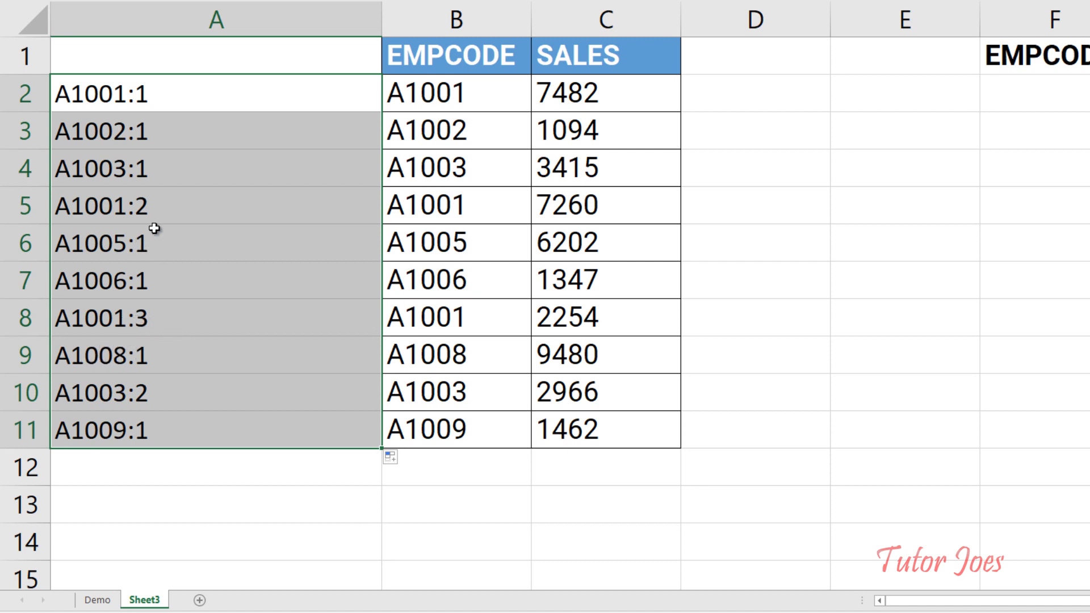
click(117, 93)
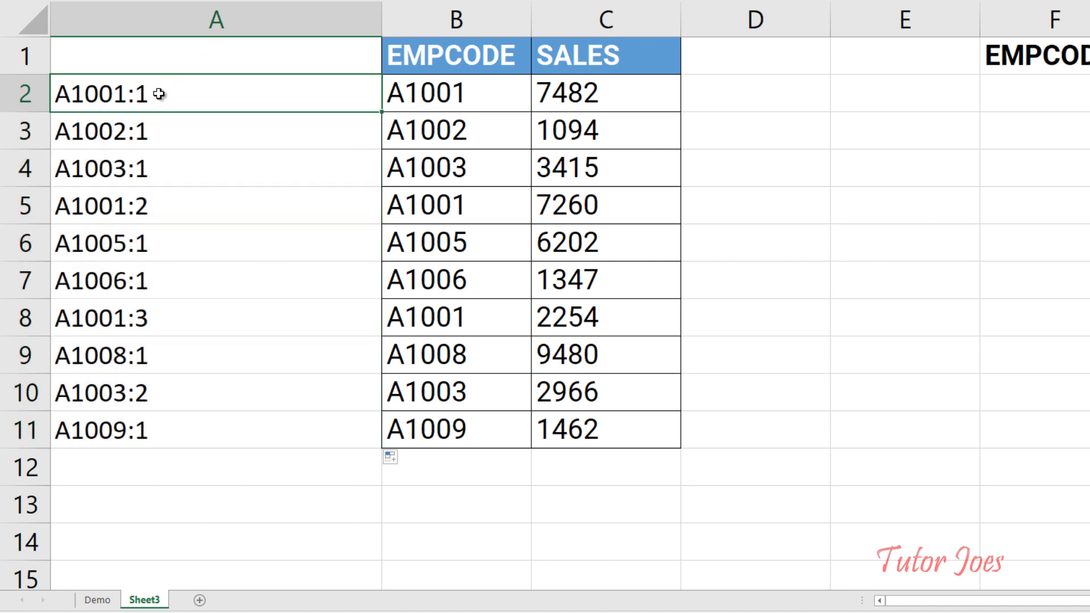
click(117, 206)
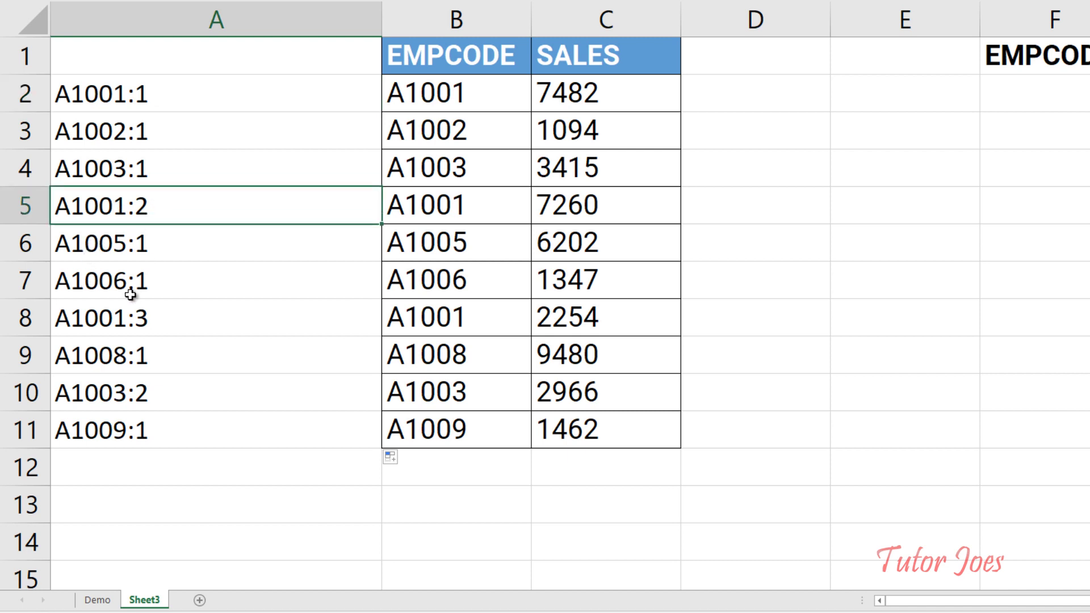
click(131, 291)
click(165, 319)
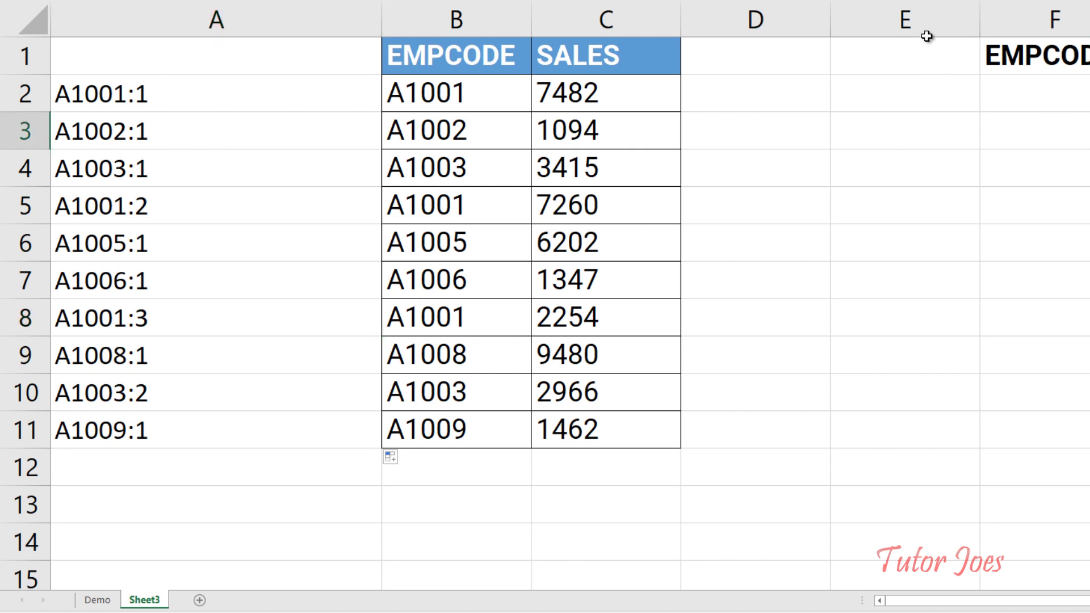
click(872, 17)
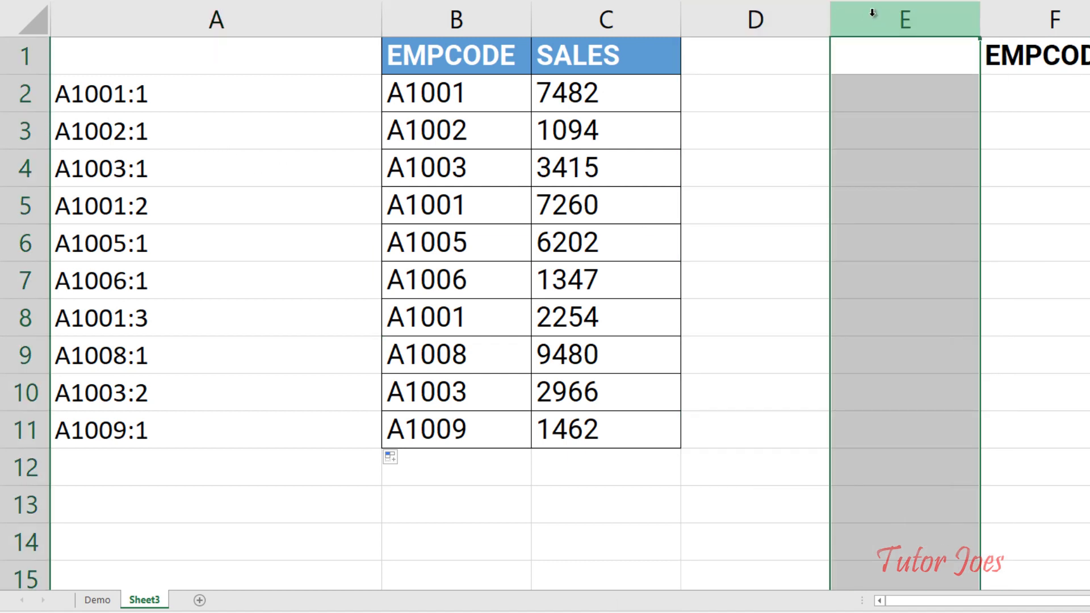
Delete empty column E and enter =VLOOKUP(F1,B:C,2,0) in F3, returning 3415.
key(ctrl+minus)
click(1050, 130)
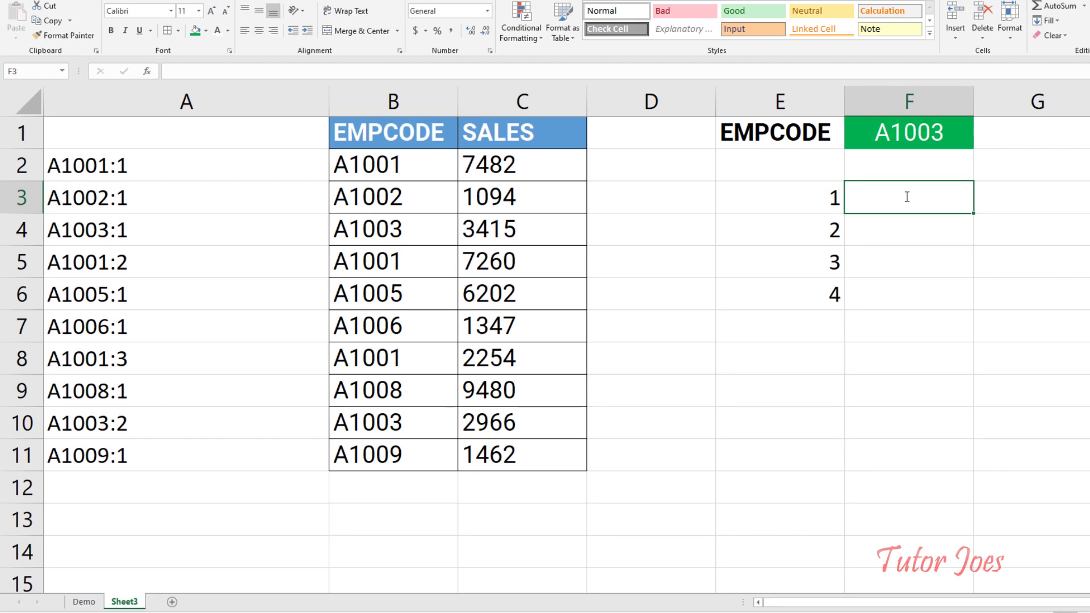
text(=)
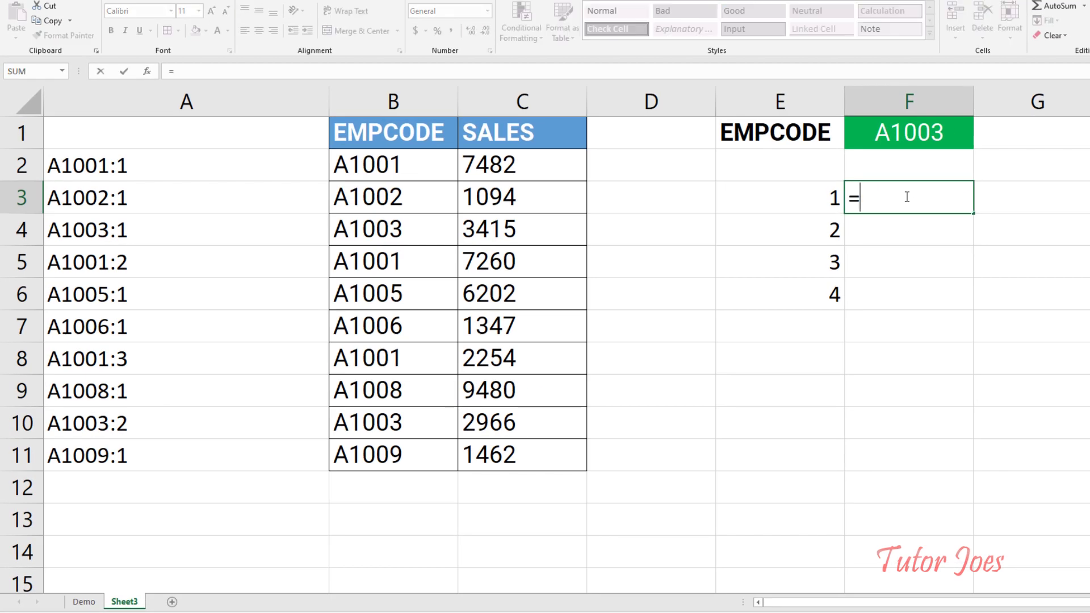
text(vlook)
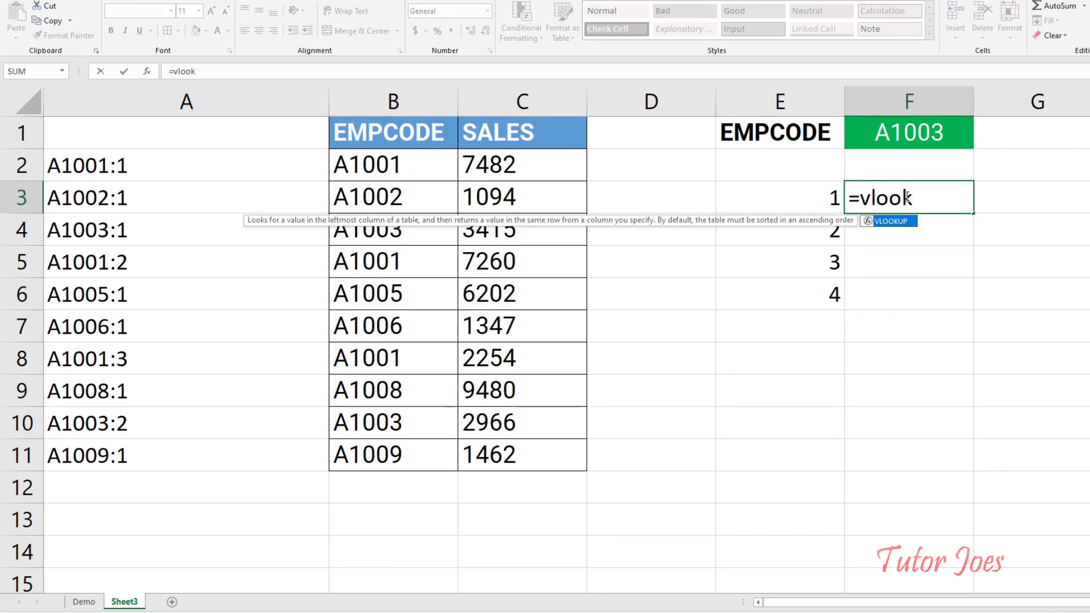
key(Tab)
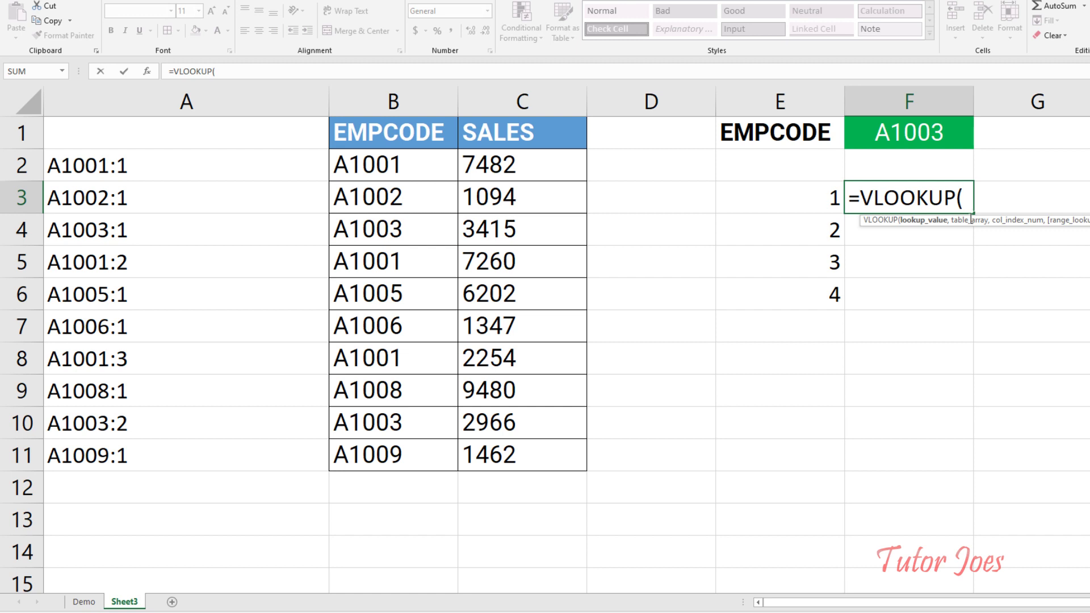
click(911, 130)
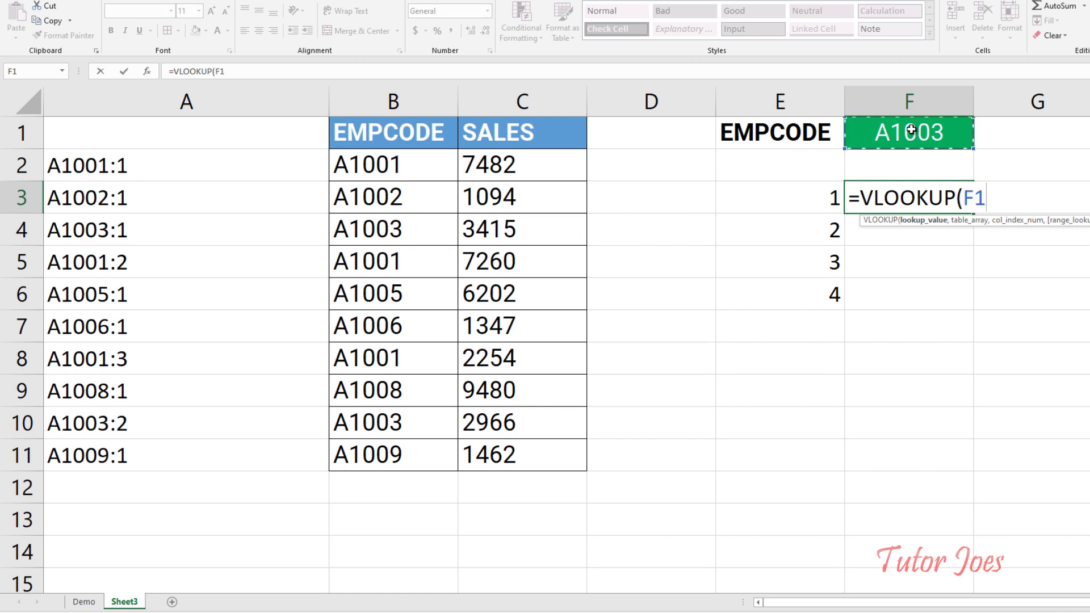
click(398, 112)
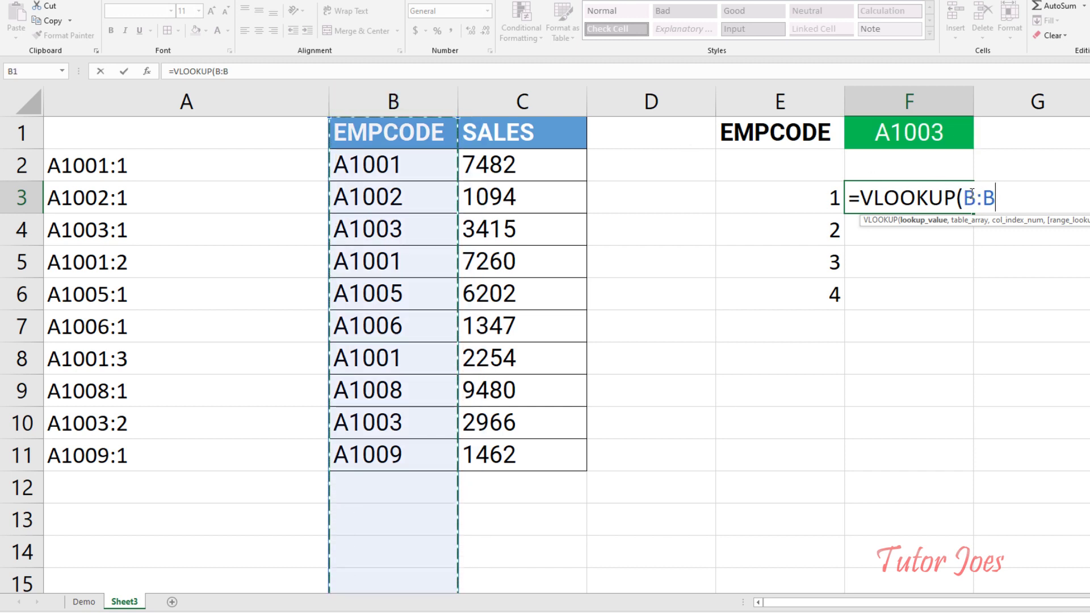
key(BackSpace)
key(BackSpace)
key(BackSpace)
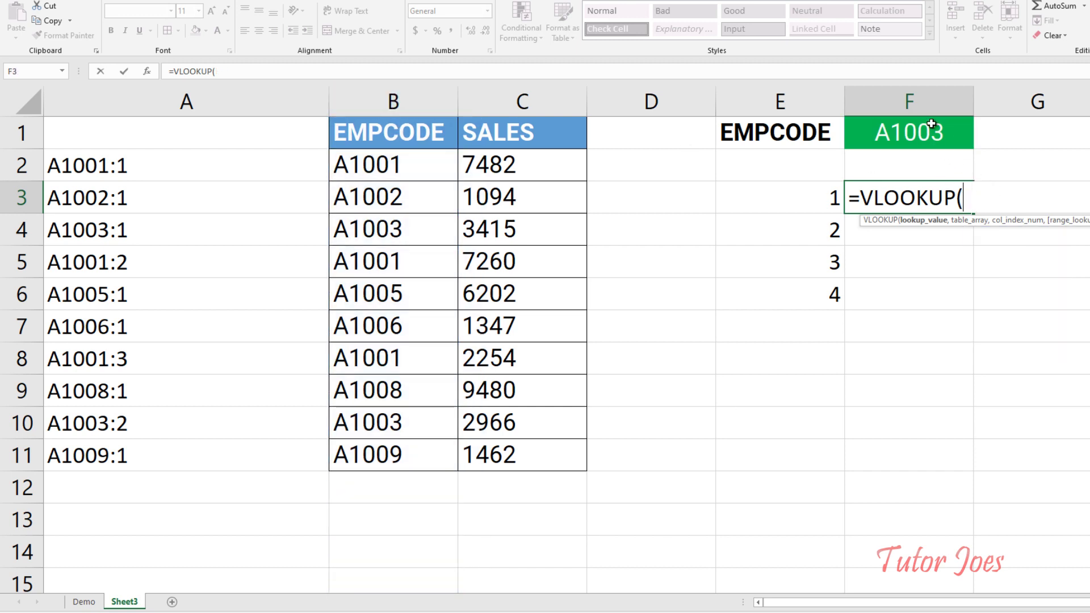
click(931, 125)
text(,)
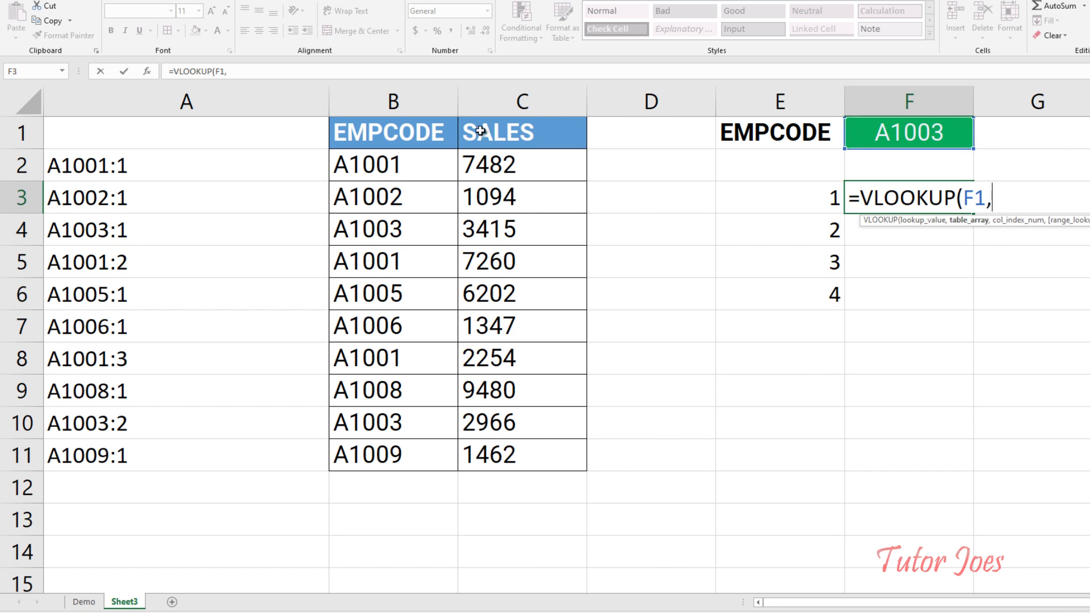
drag(426, 94, 547, 97)
text(,2)
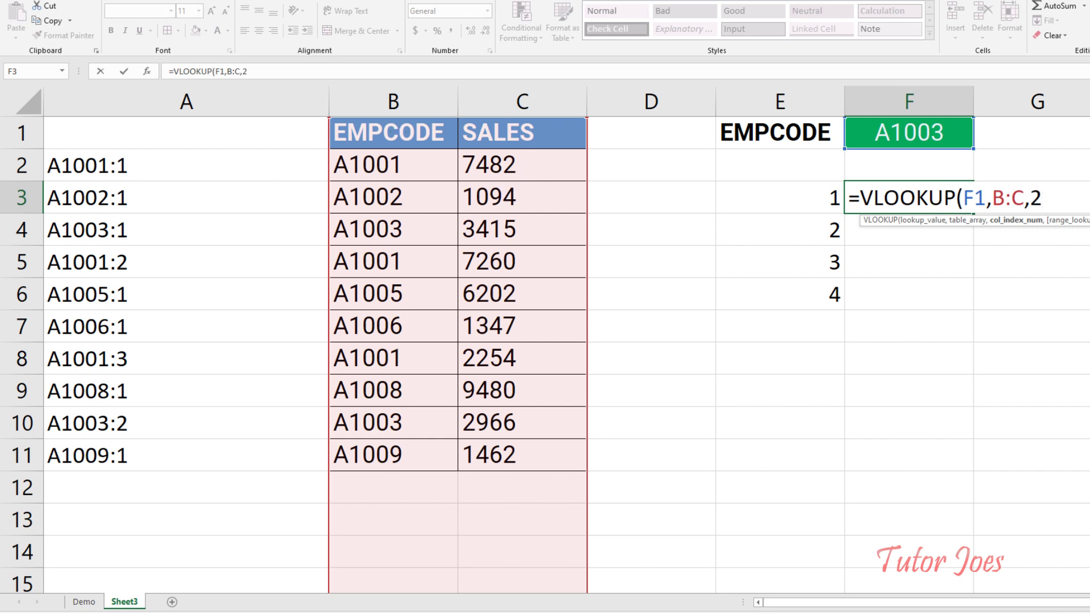
text(,)
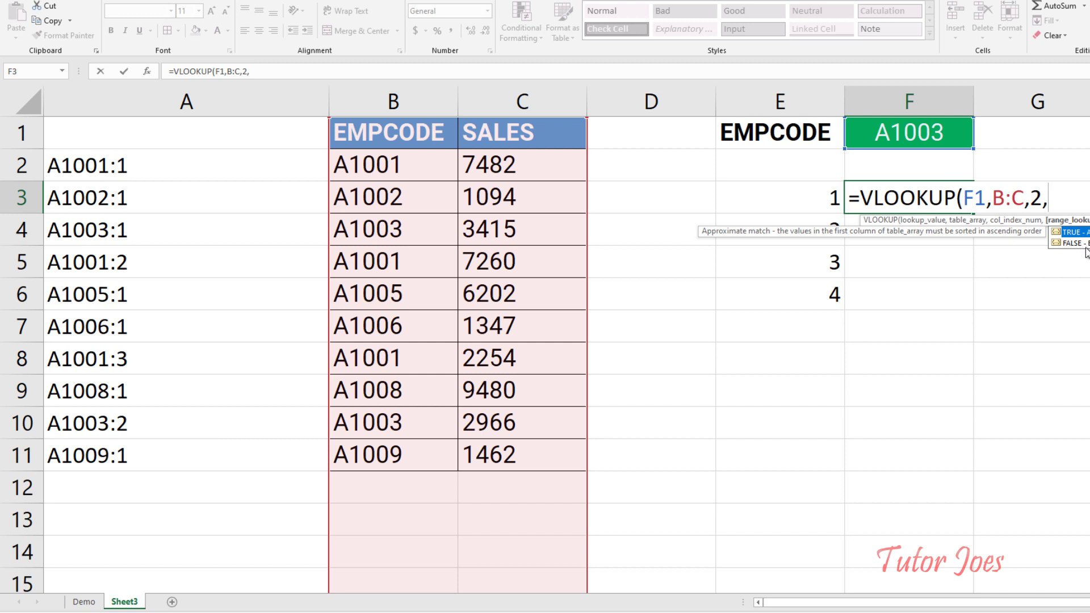
text(0))
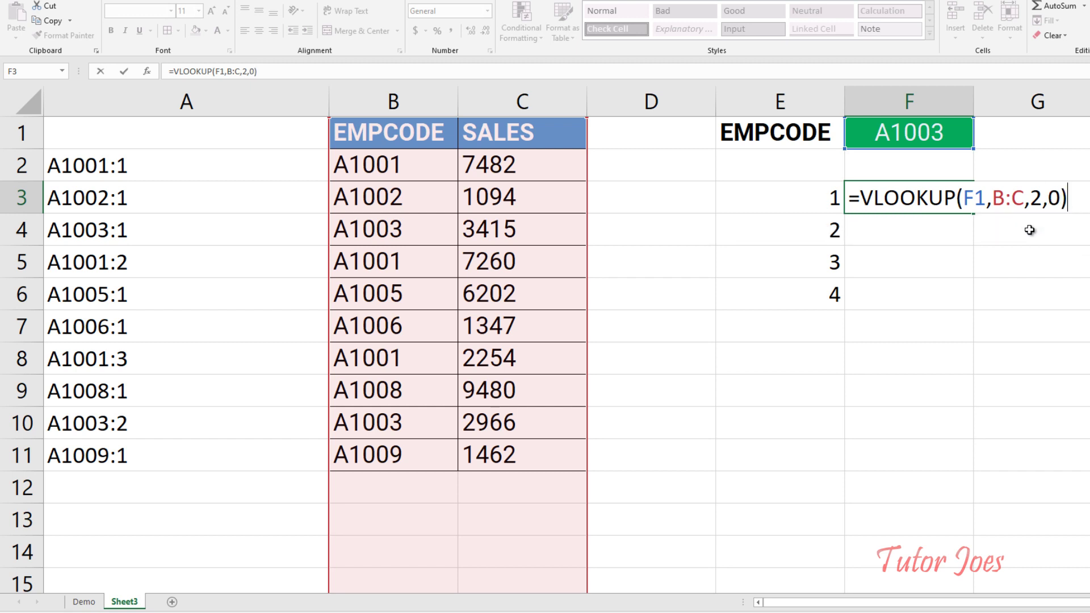
key(Return)
click(960, 205)
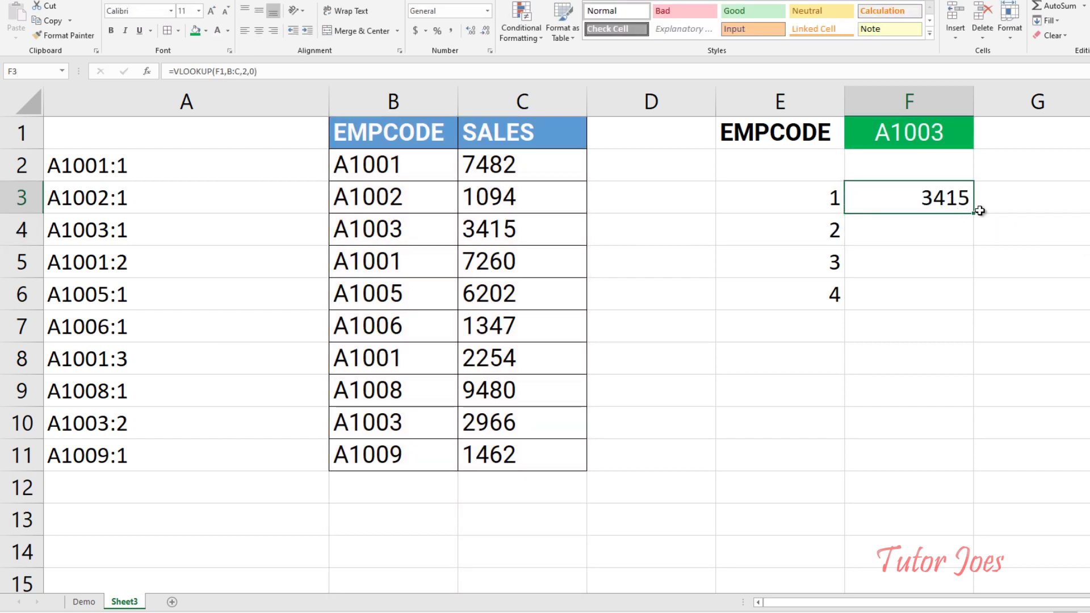
Copy F3's lookup down to F6 and change the code in F1 to a1001.
drag(974, 213, 954, 307)
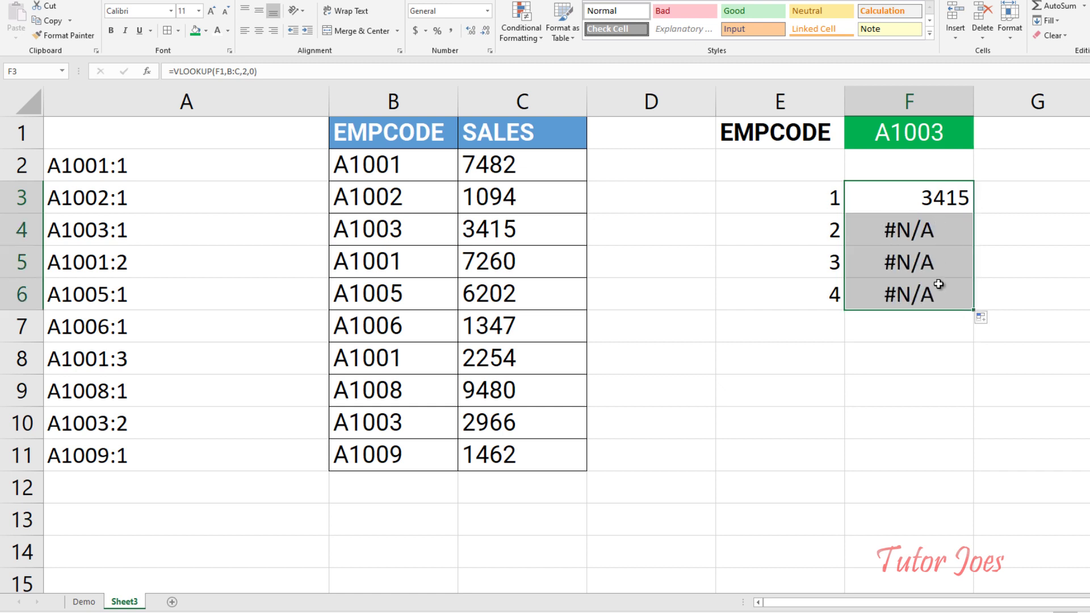
click(935, 129)
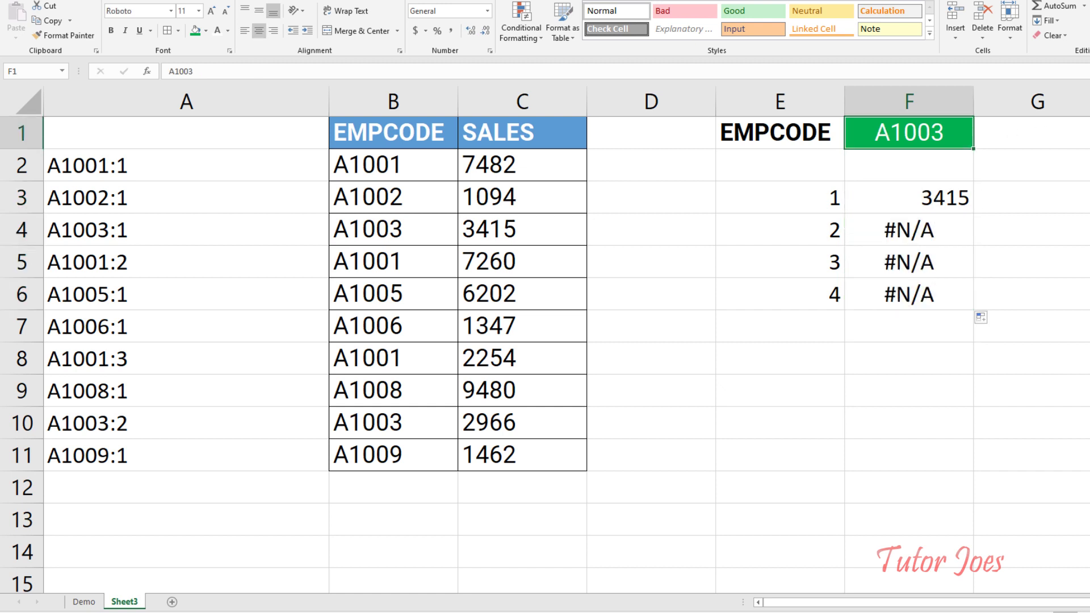
text(a101)
key(BackSpace)
text(001)
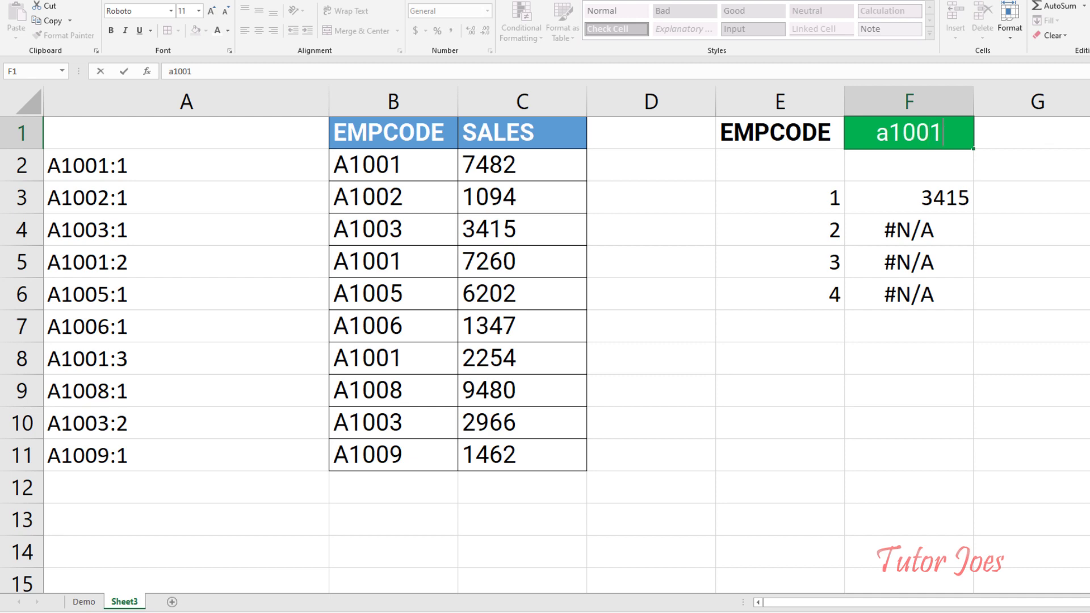
key(Return)
Lock F3's lookup value as $F$1 and refill to F6, each returning 7482.
click(917, 186)
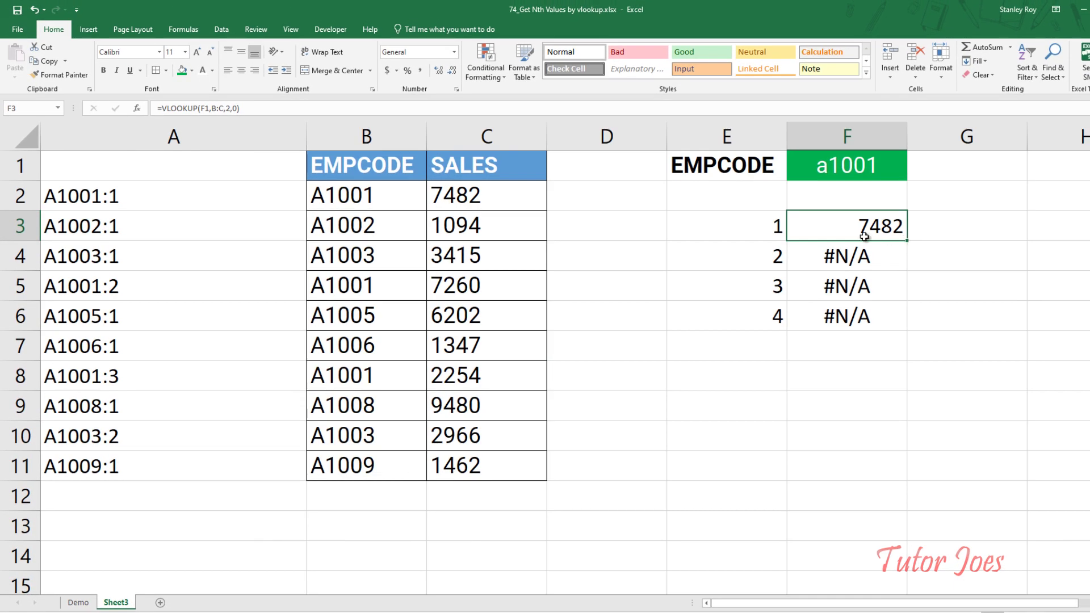
key(Left)
key(Left)
key(Left)
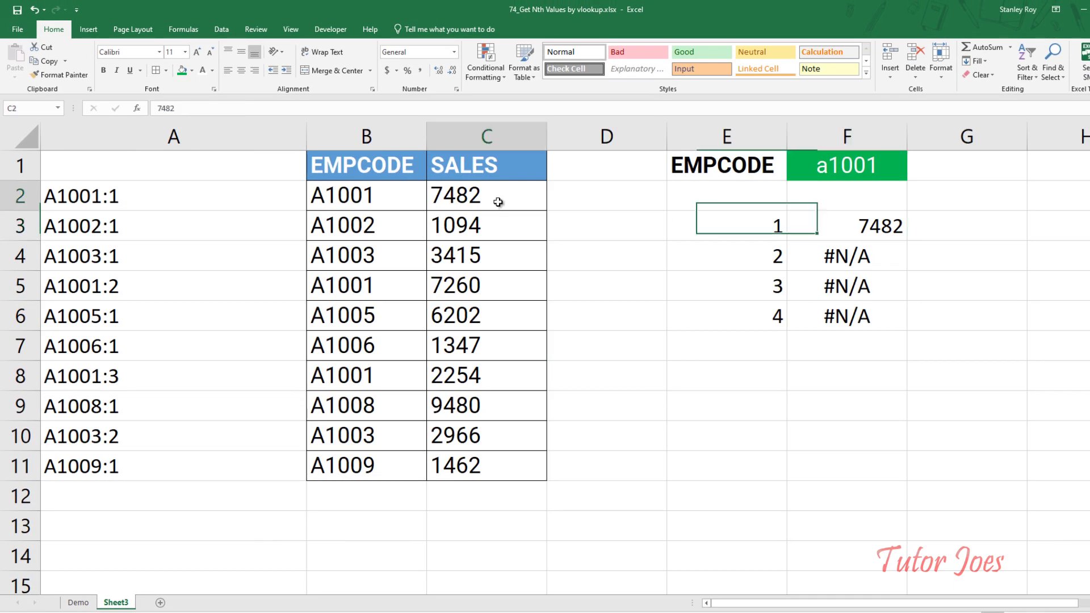
key(Up)
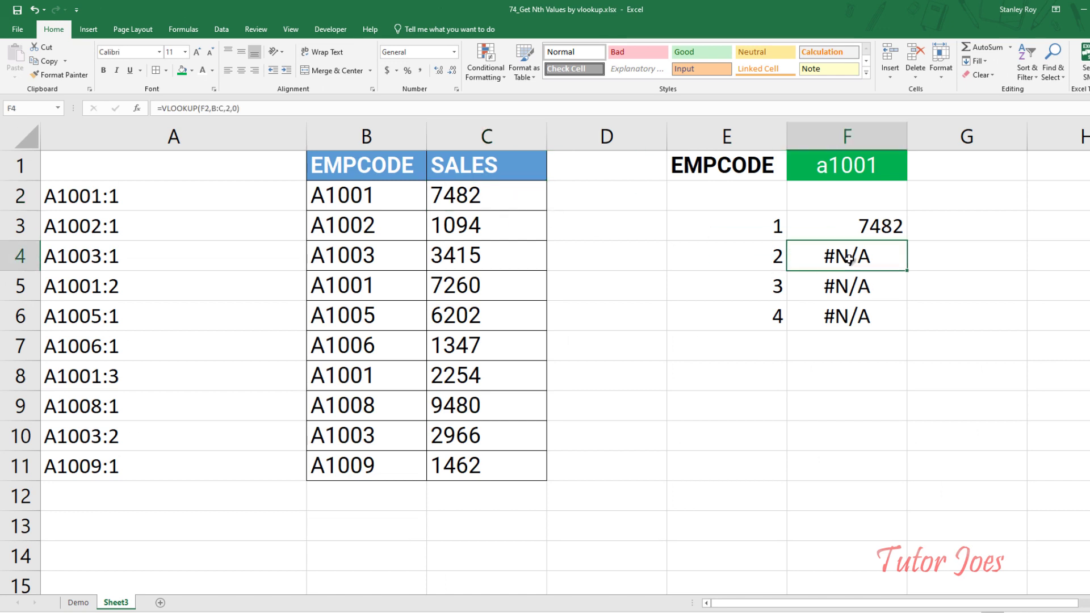
double_click(853, 258)
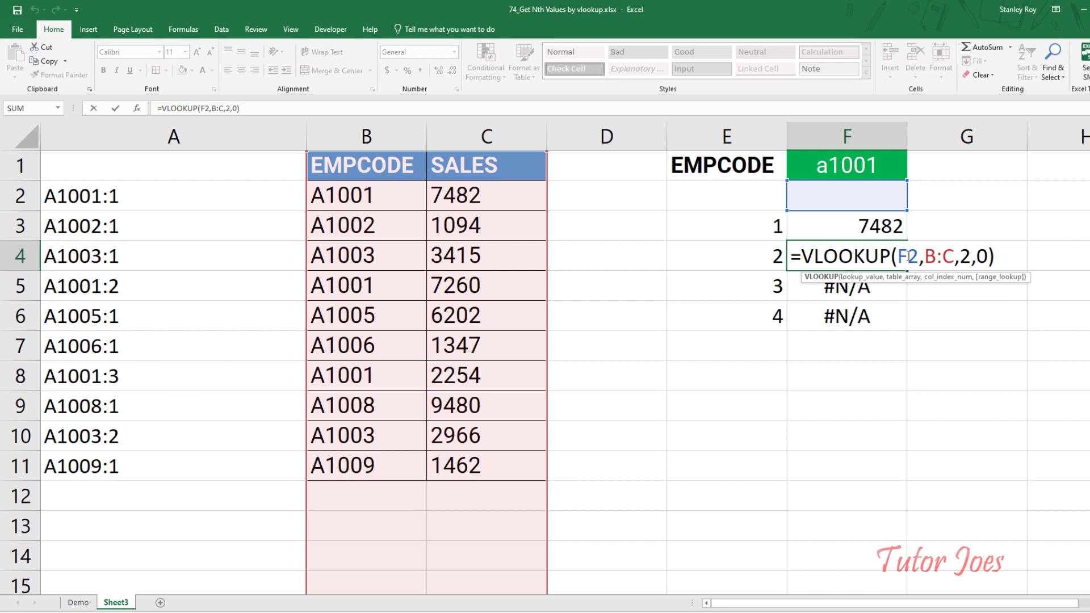
click(829, 224)
double_click(854, 226)
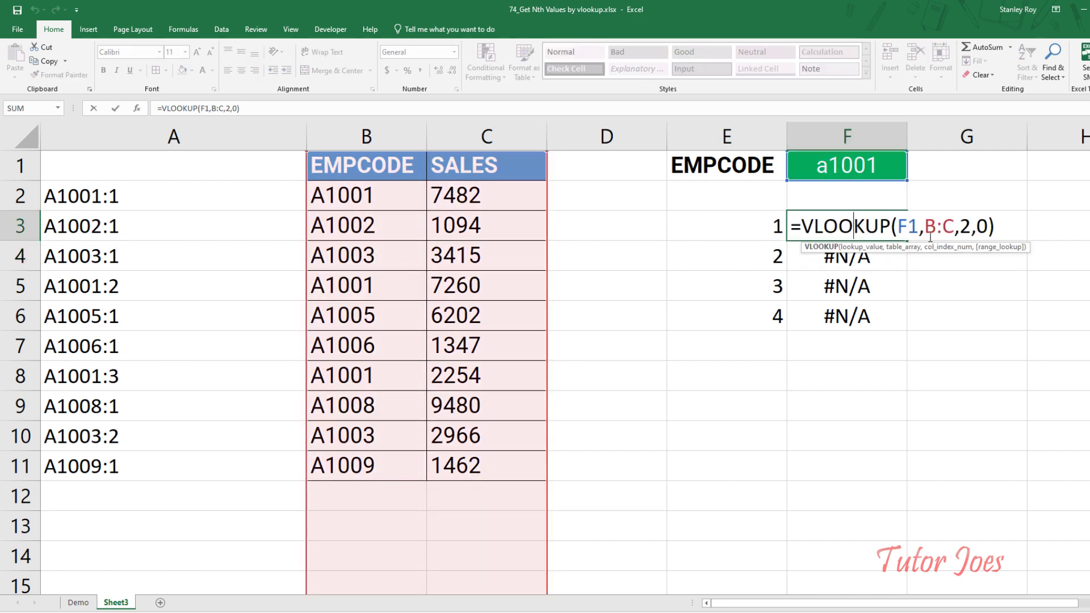
click(903, 229)
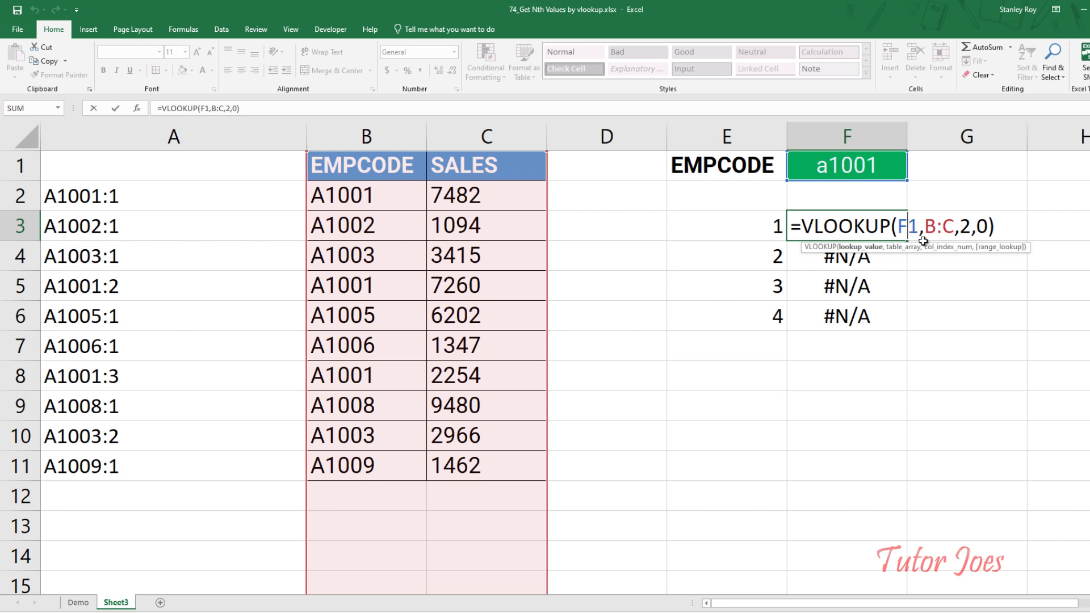
key(F4)
key(Return)
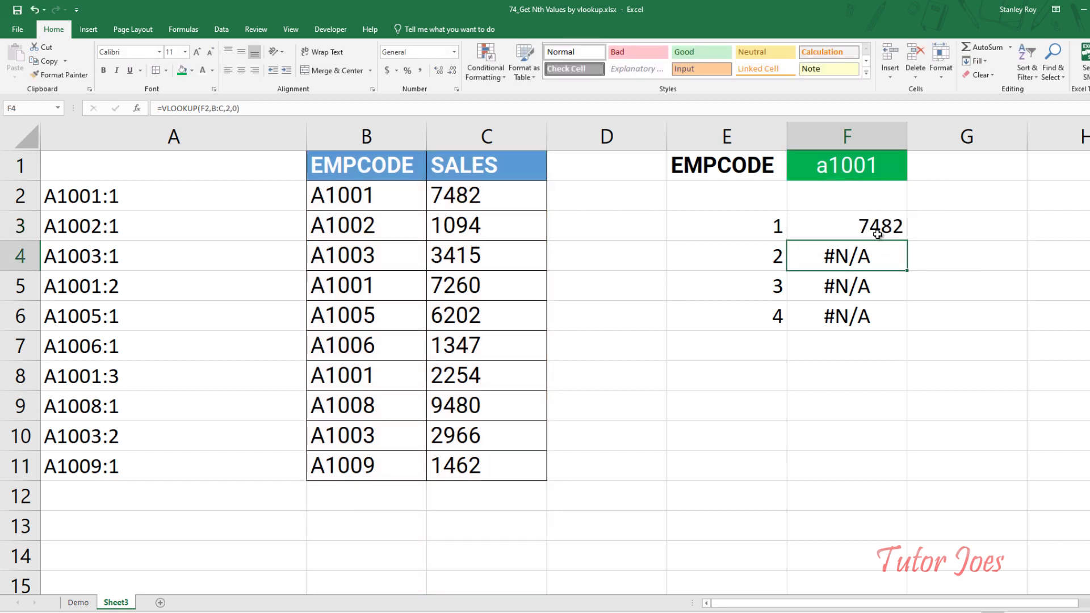
click(878, 234)
drag(907, 240, 896, 339)
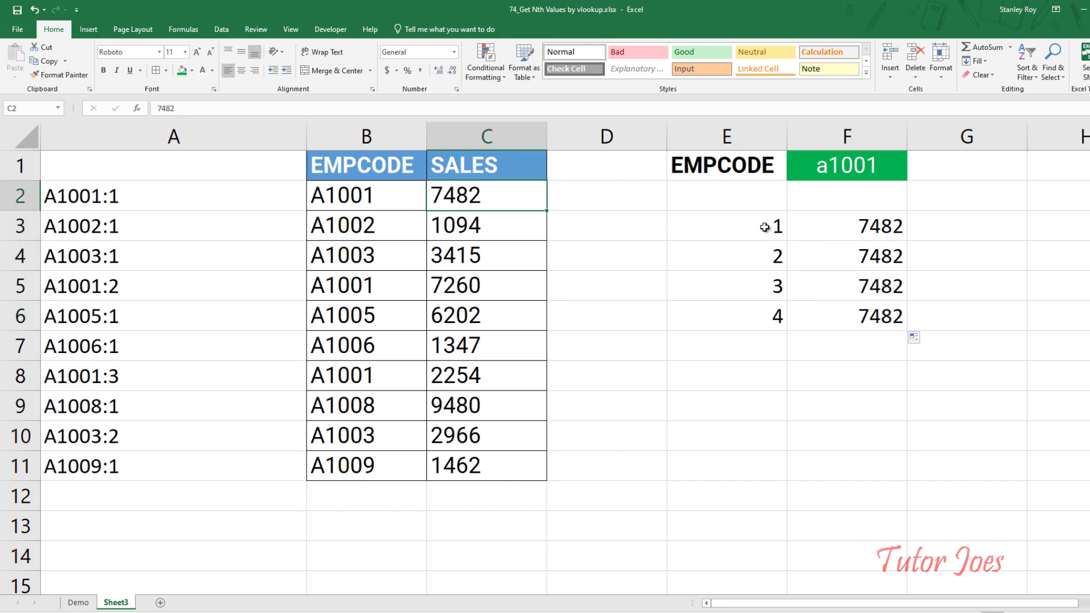
mouse_move(834, 226)
mouse_down()
mouse_move(841, 333)
mouse_move(849, 231)
mouse_up()
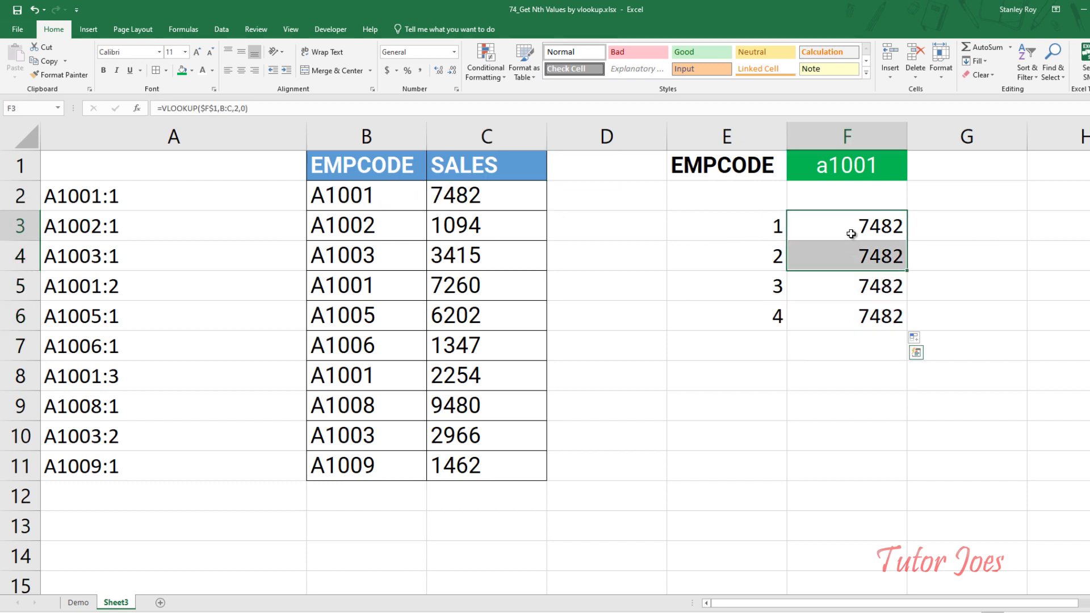
Change F3 to =VLOOKUP($F$1&":"&E3,B:C,2,0) and fill it down to F6.
double_click(849, 227)
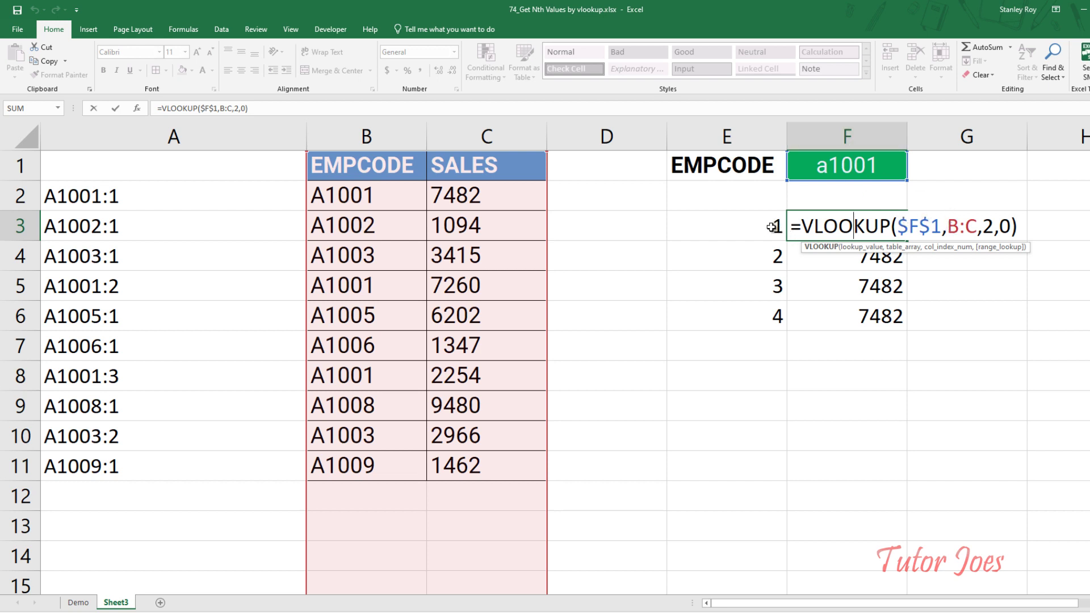
key(Right)
key(Right)
key(Right)
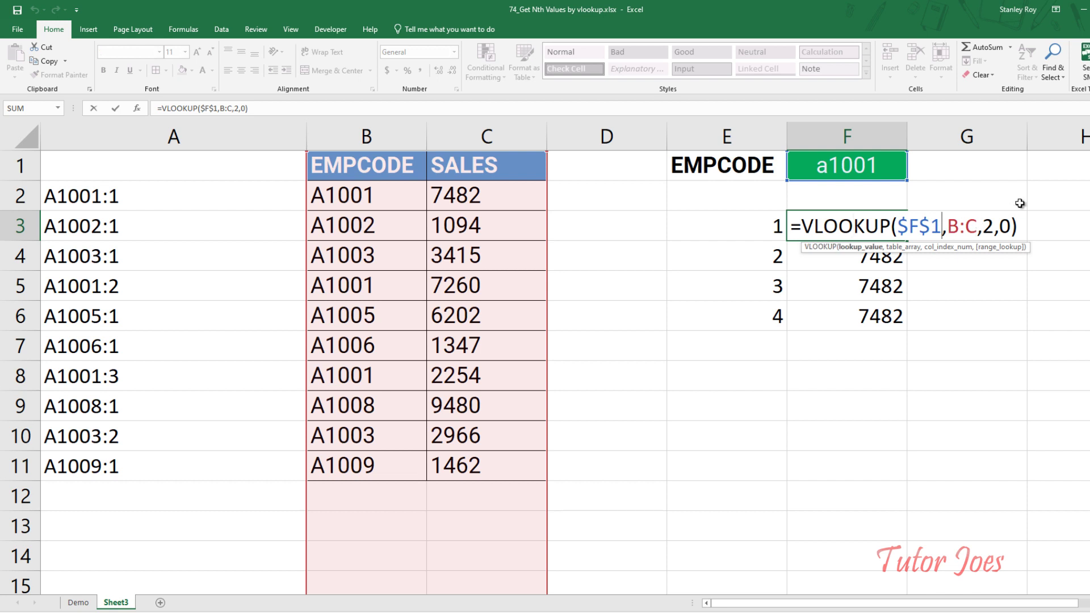
text(&)
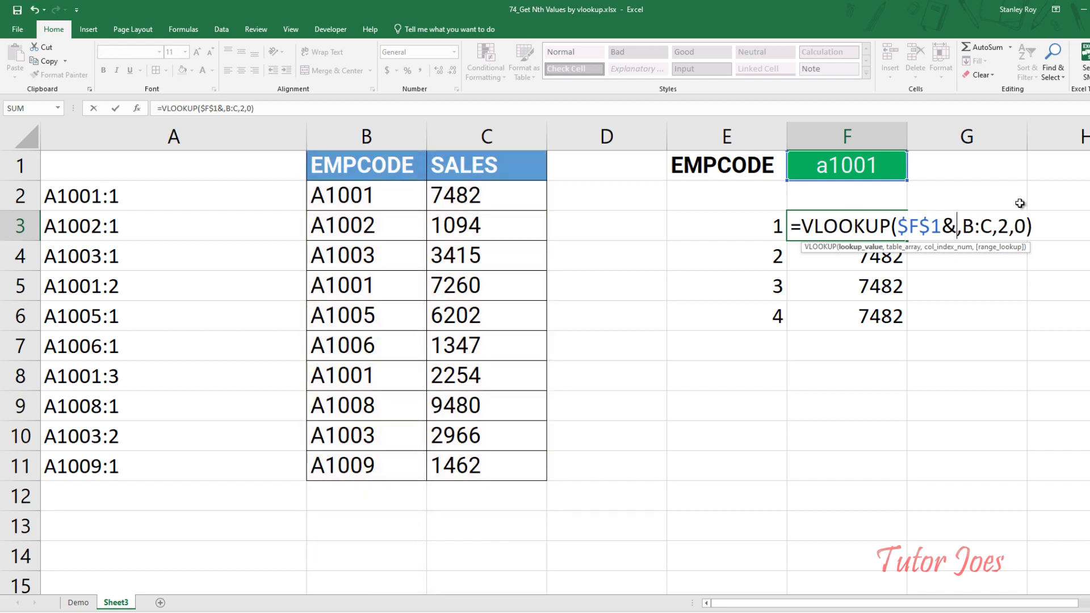
text(")
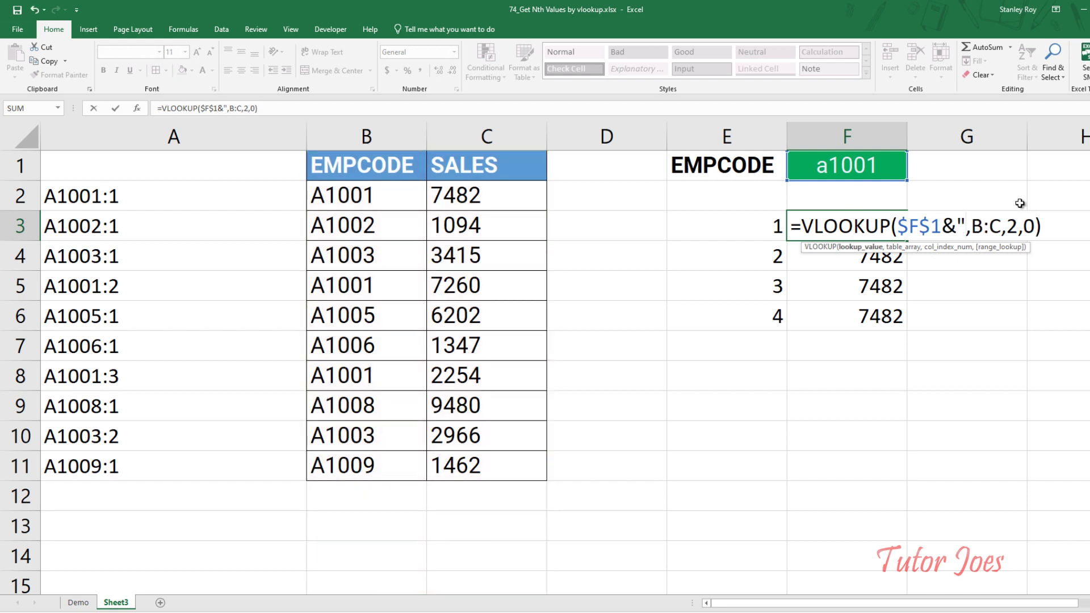
text(:")
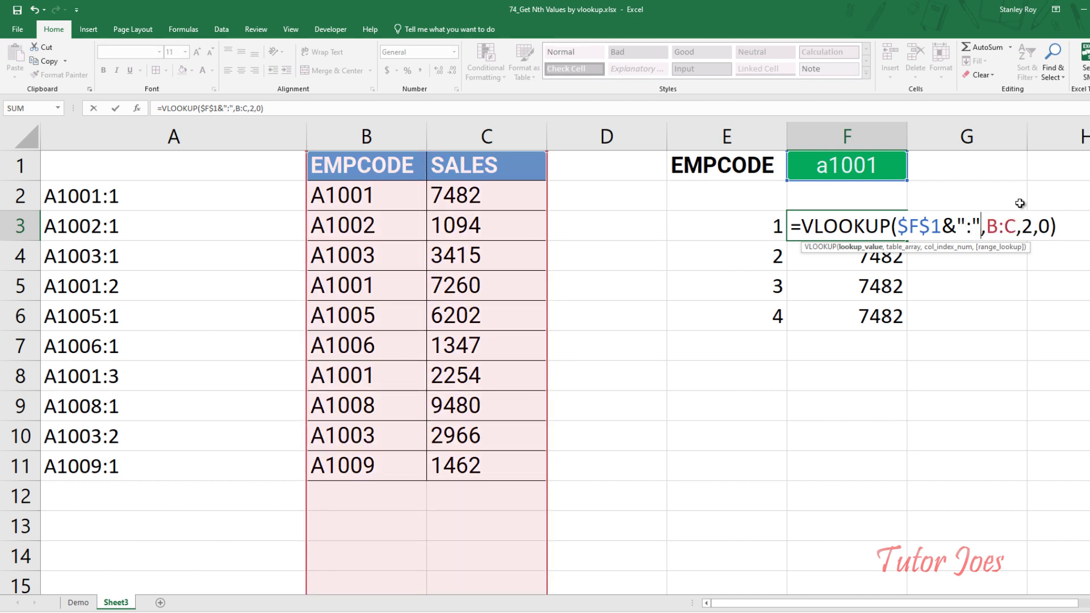
text(&)
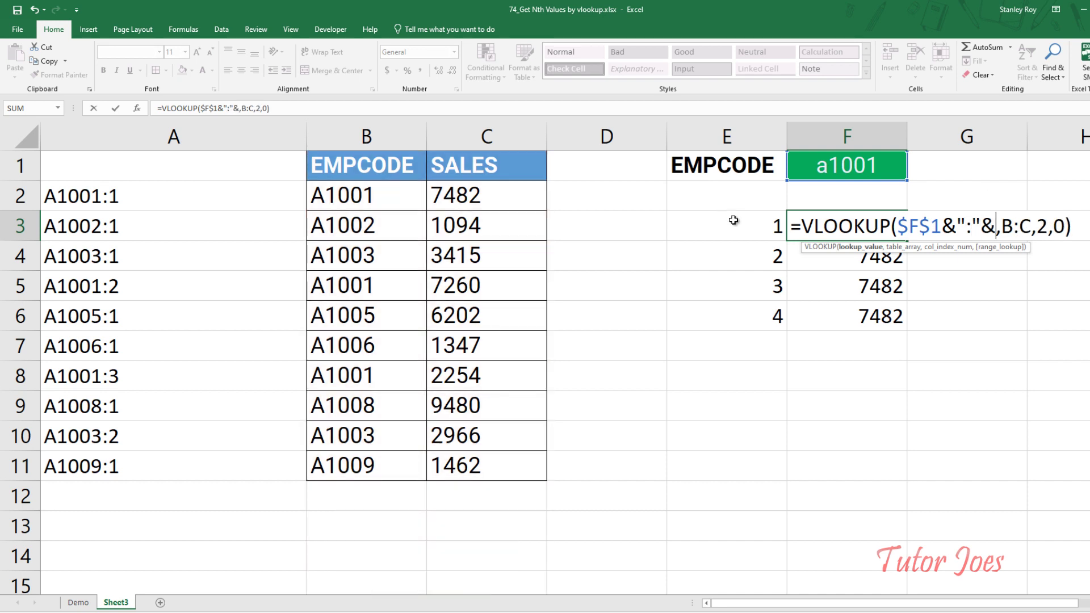
click(731, 220)
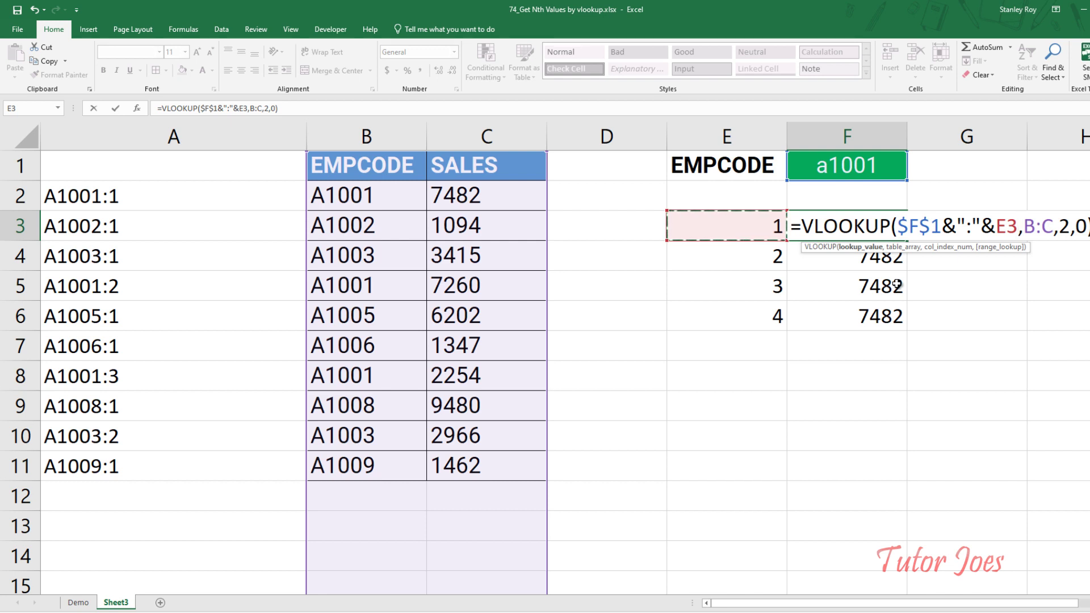
key(Return)
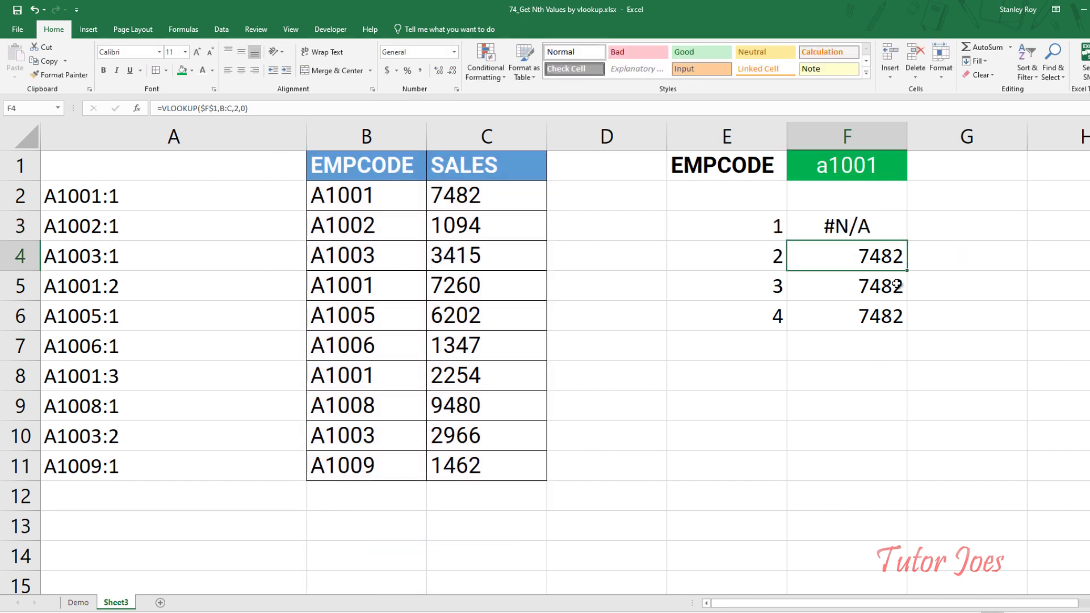
click(841, 226)
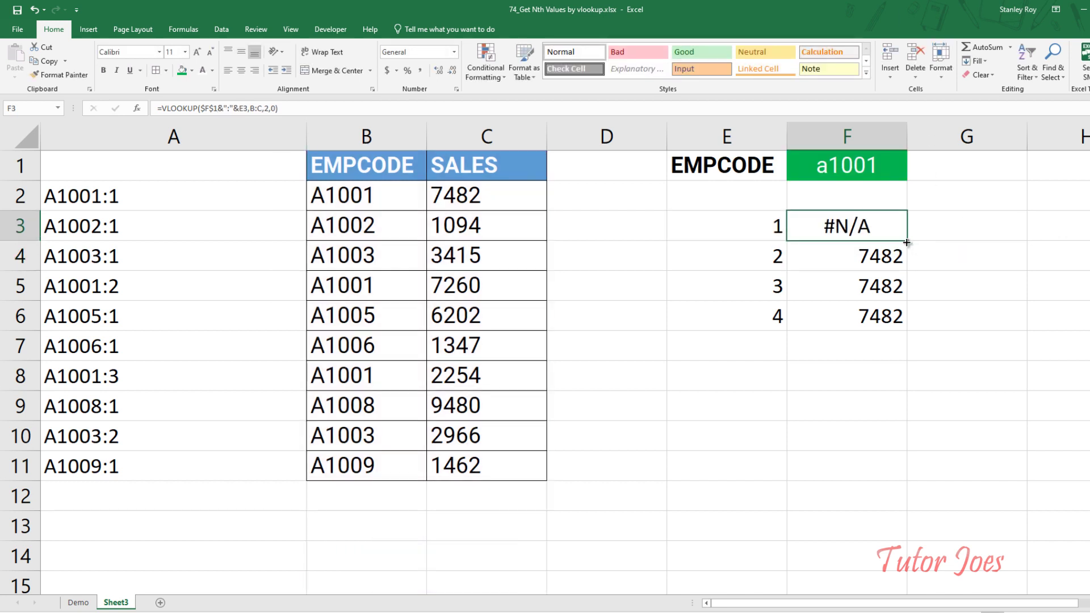
drag(906, 240, 919, 334)
double_click(864, 227)
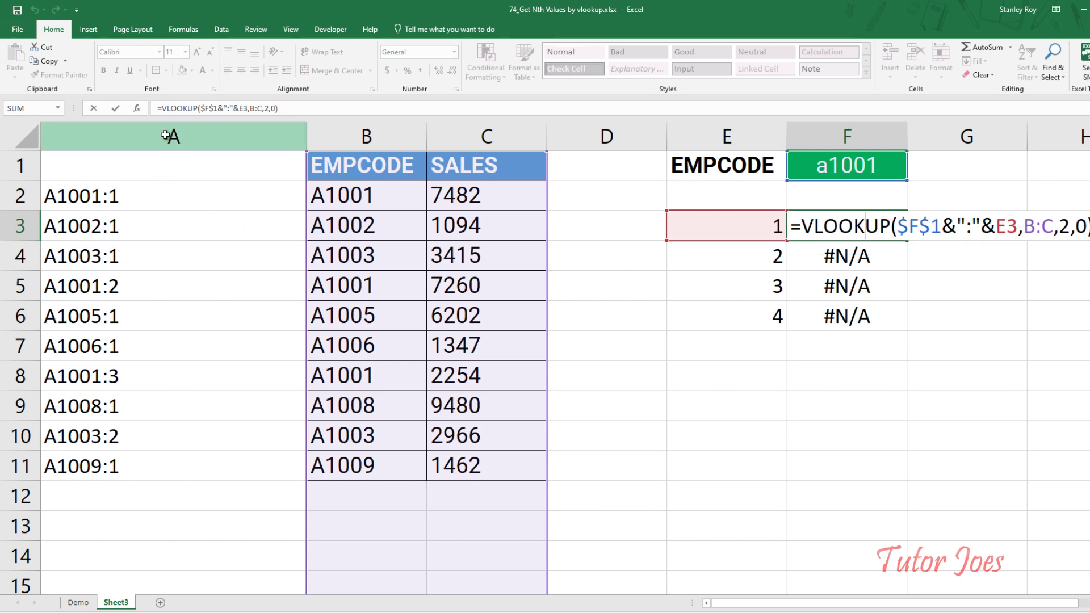
Change F3 to =VLOOKUP($F$1&":"&E3,A:C,3,0) and fill it down to F7.
drag(162, 136, 494, 127)
key(Escape)
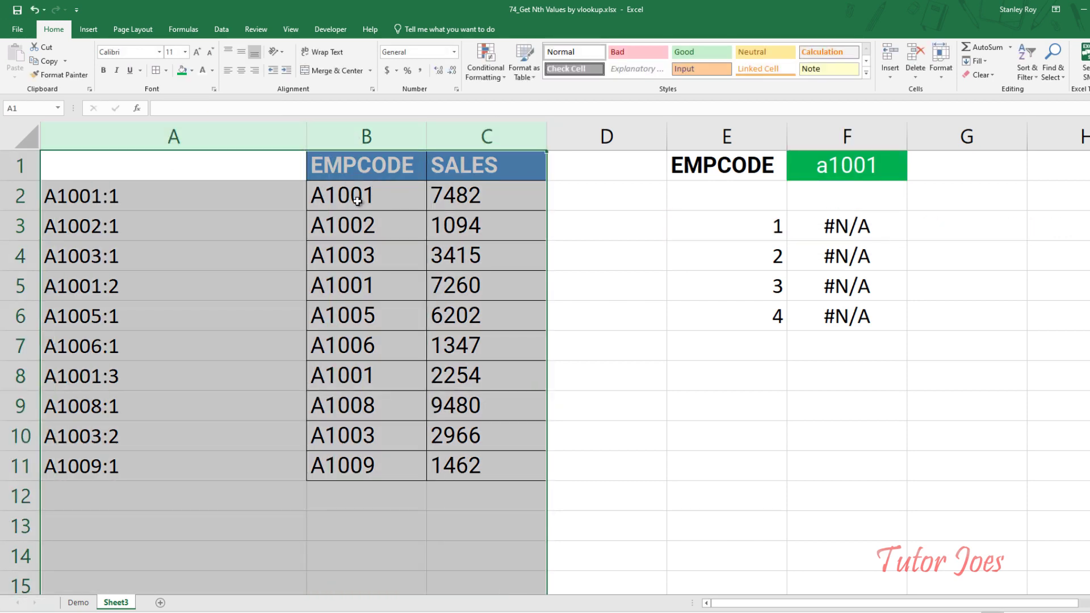
click(357, 200)
double_click(840, 226)
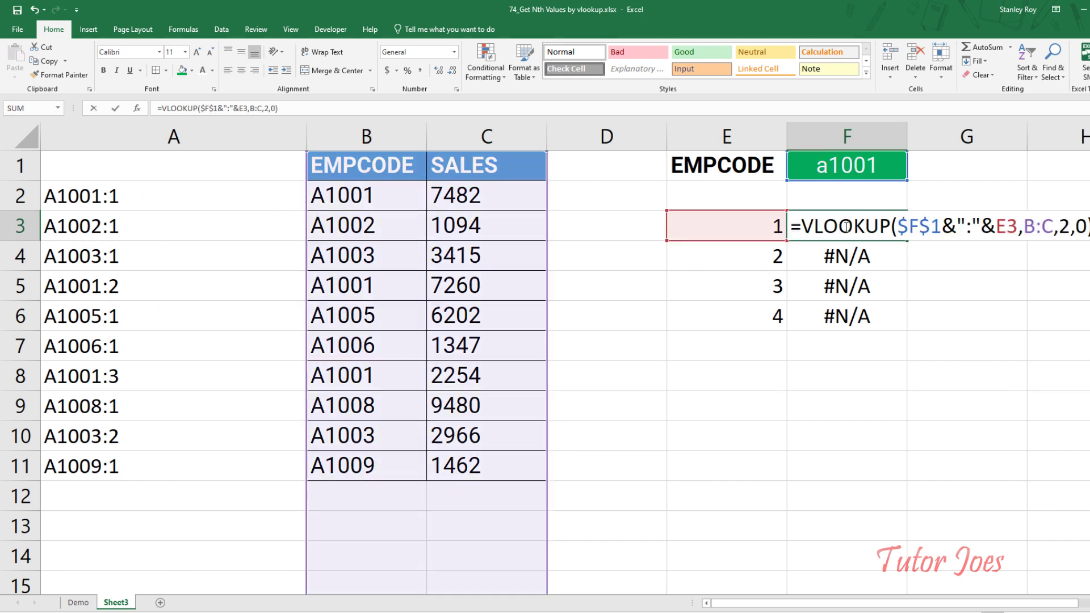
key(BackSpace)
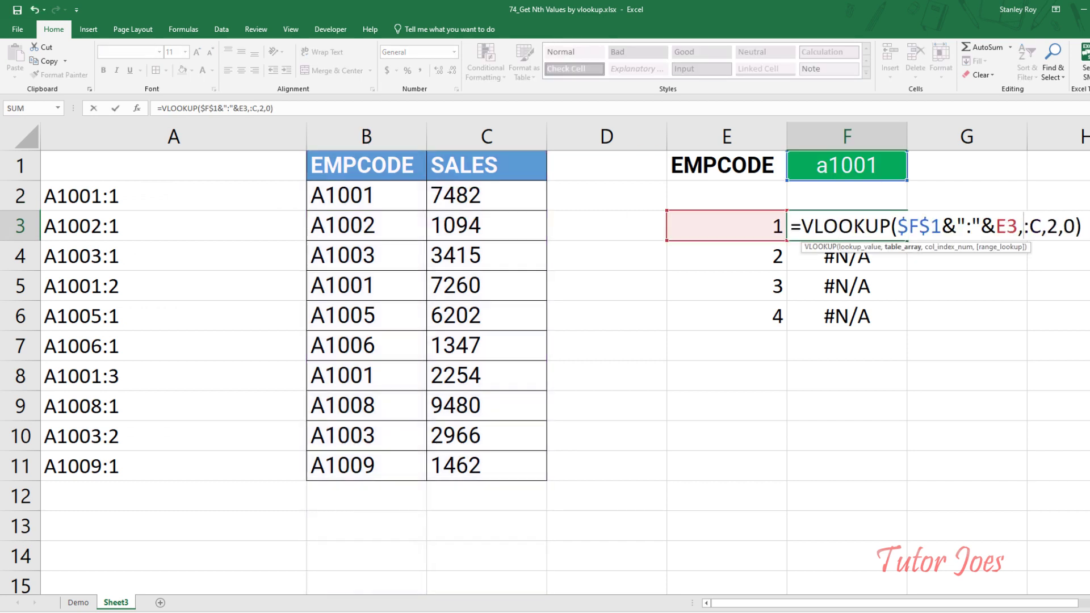
text(A)
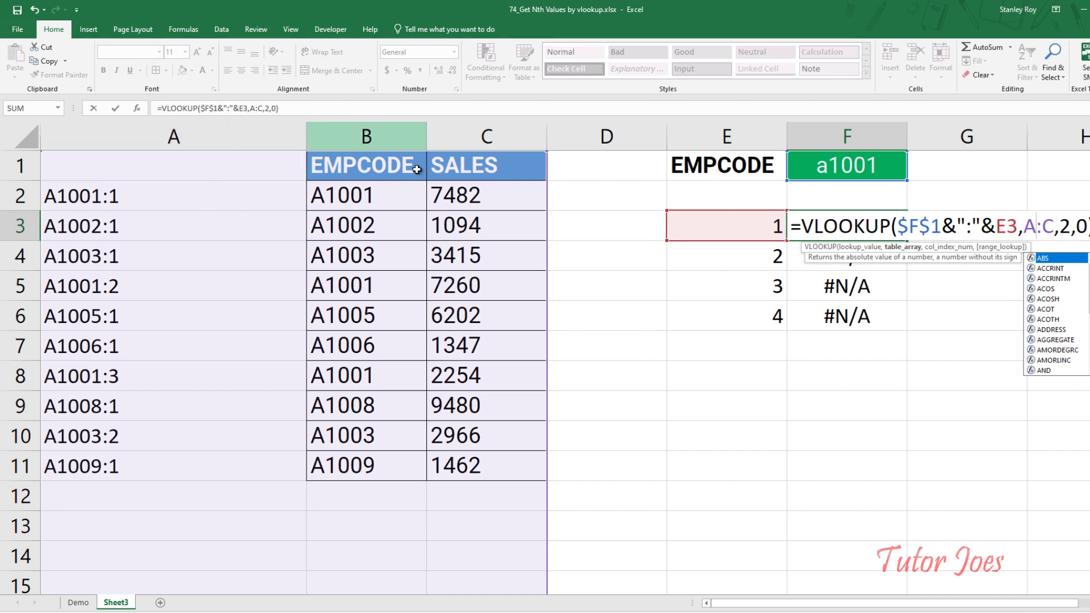
click(1074, 226)
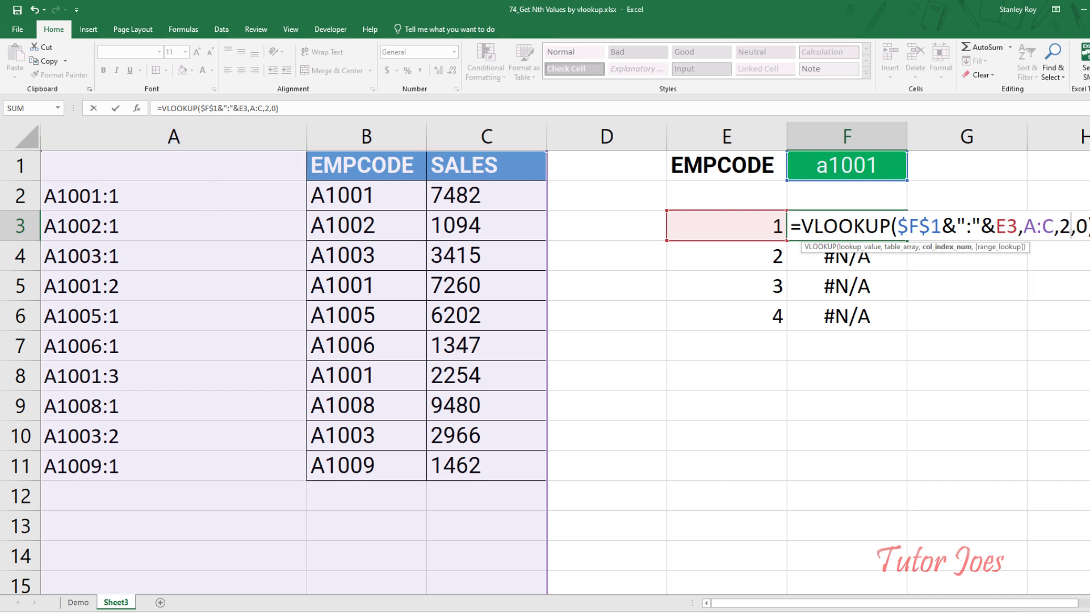
key(BackSpace)
text(3)
key(Return)
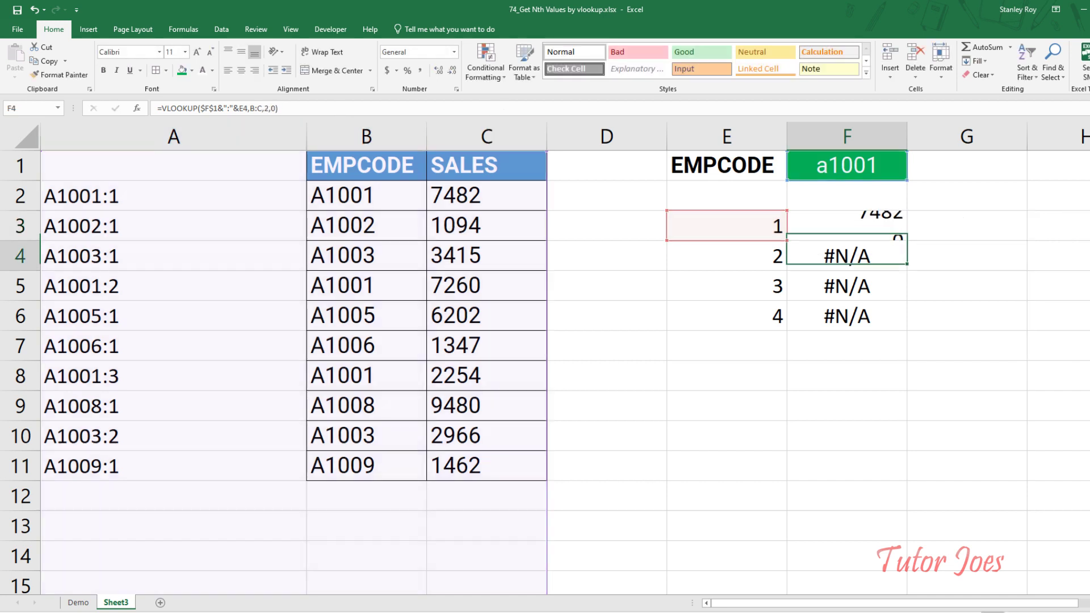
click(866, 226)
drag(906, 241, 904, 356)
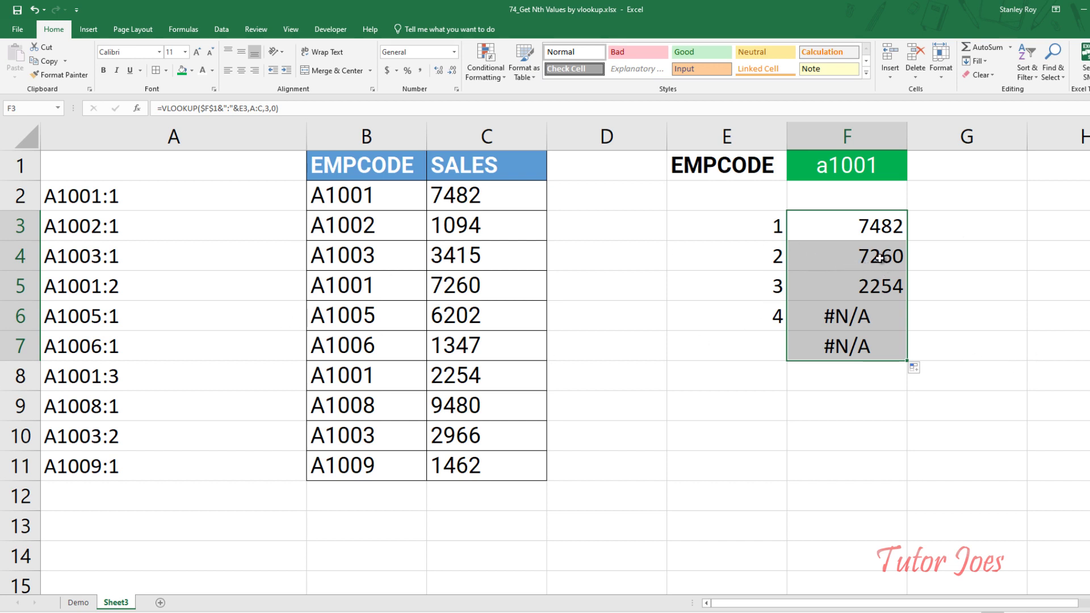
Check F4 and highlight the A1001 records in rows 5 and 8 with their helper keys.
click(883, 260)
click(364, 291)
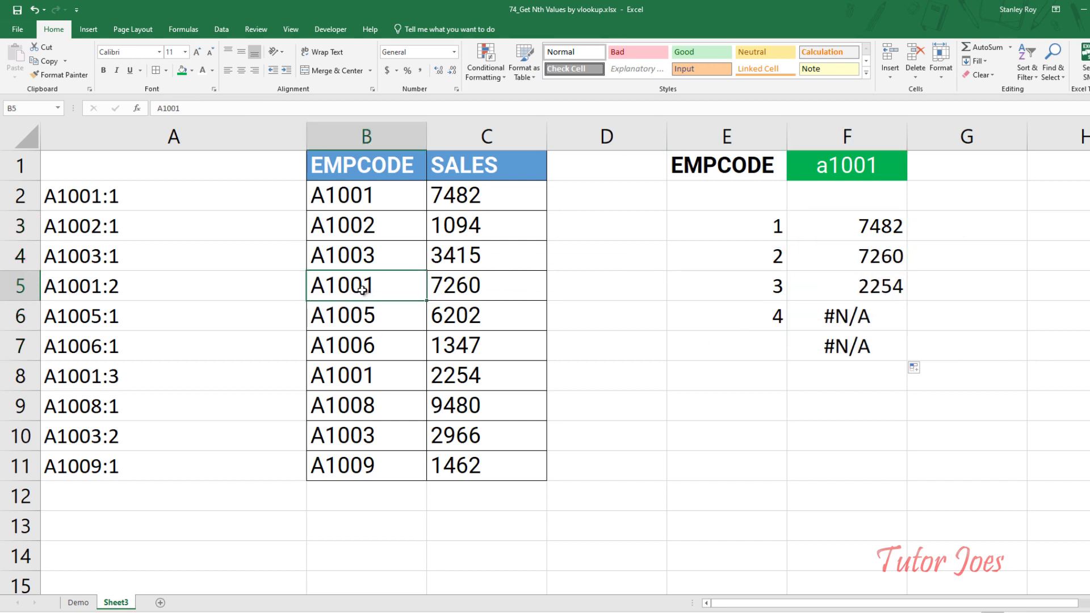
drag(188, 281, 499, 288)
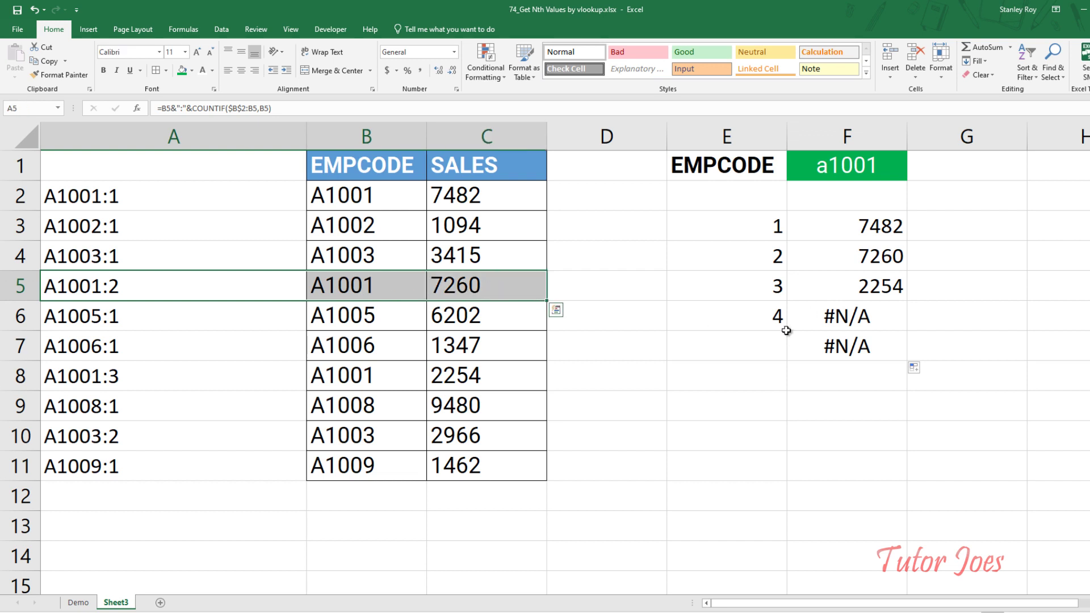
drag(128, 378, 496, 391)
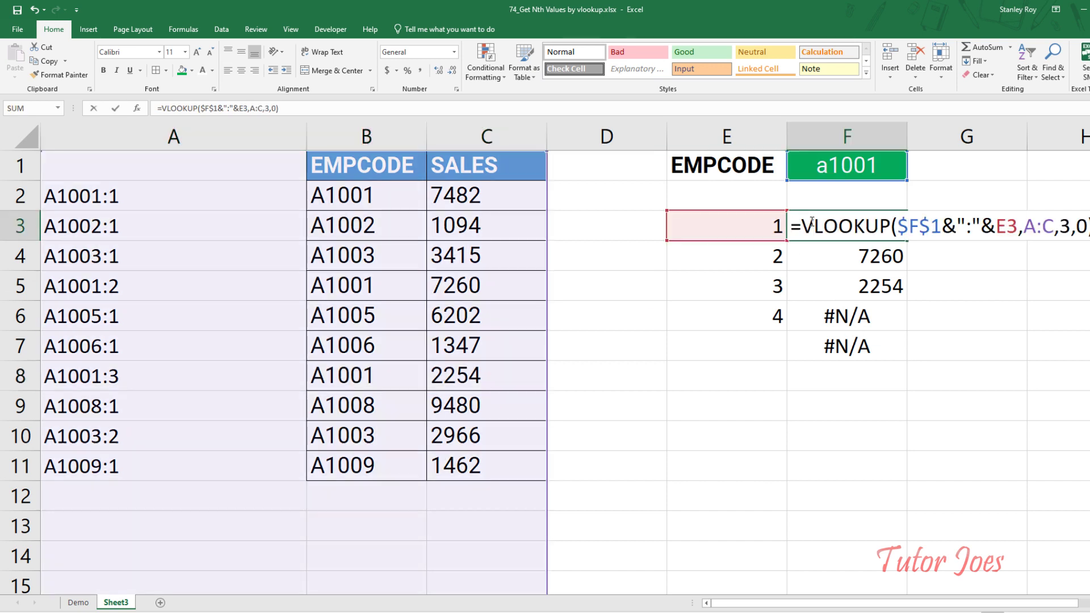
double_click(809, 222)
Wrap the F3 formula as =IFERROR(VLOOKUP($F$1&":"&E3,A:C,3,0),"").
key(Left)
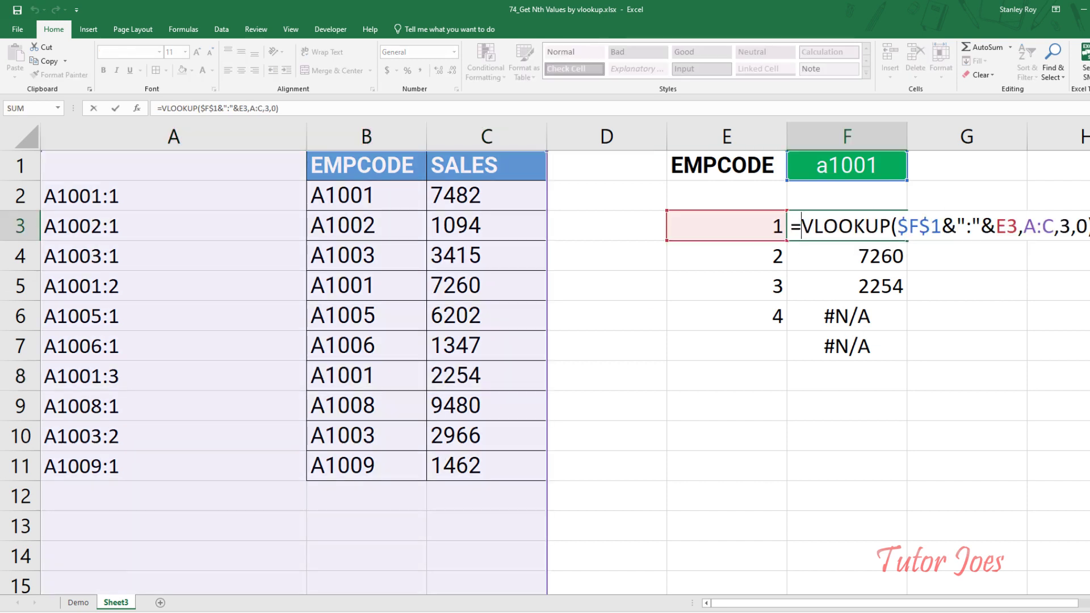
text(ife)
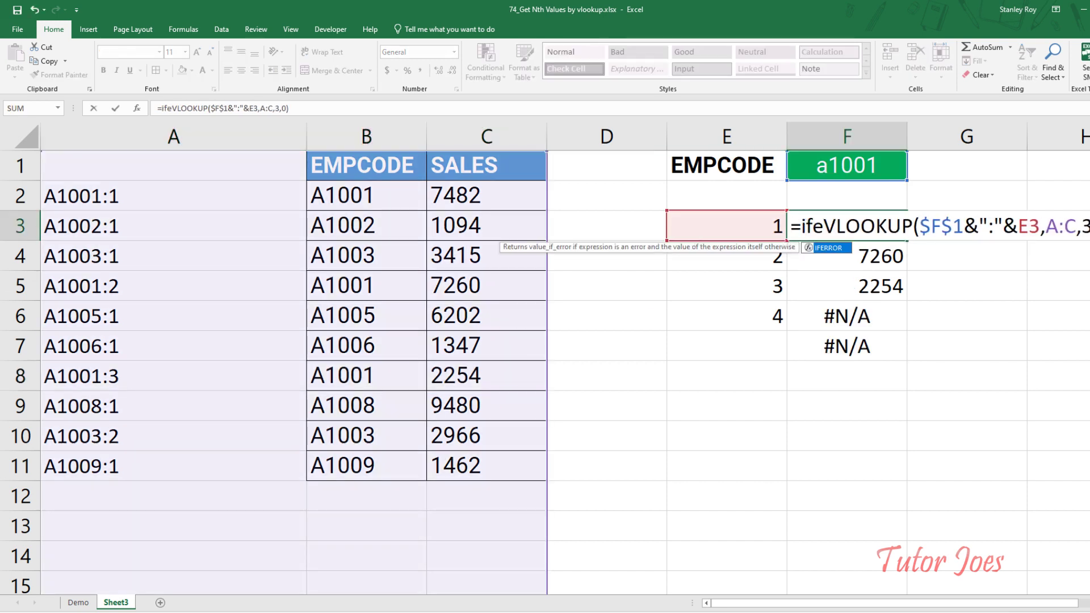
key(Tab)
key(End)
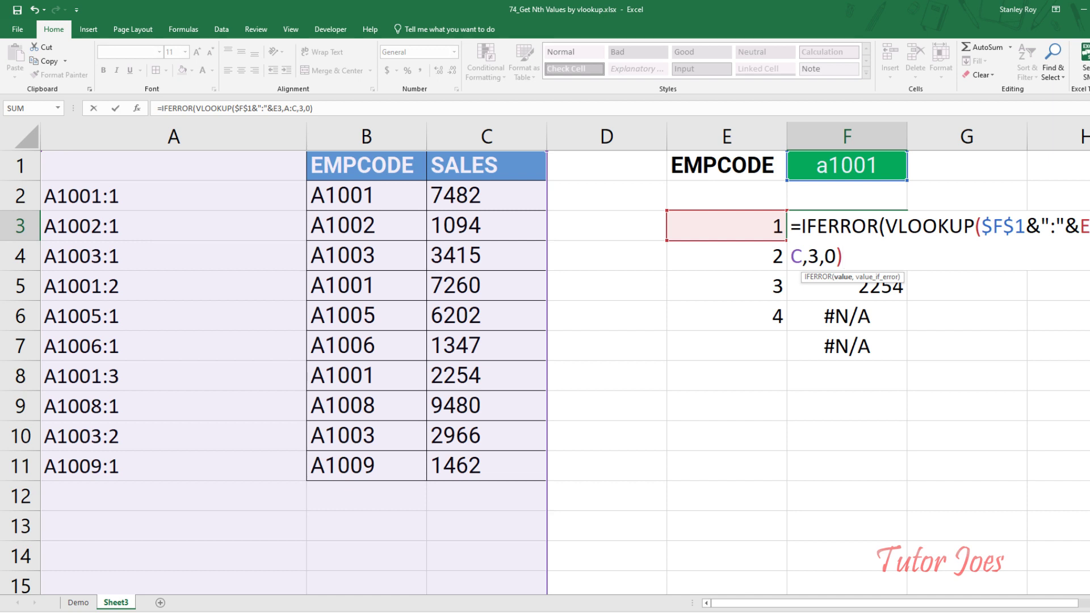
text(,""))
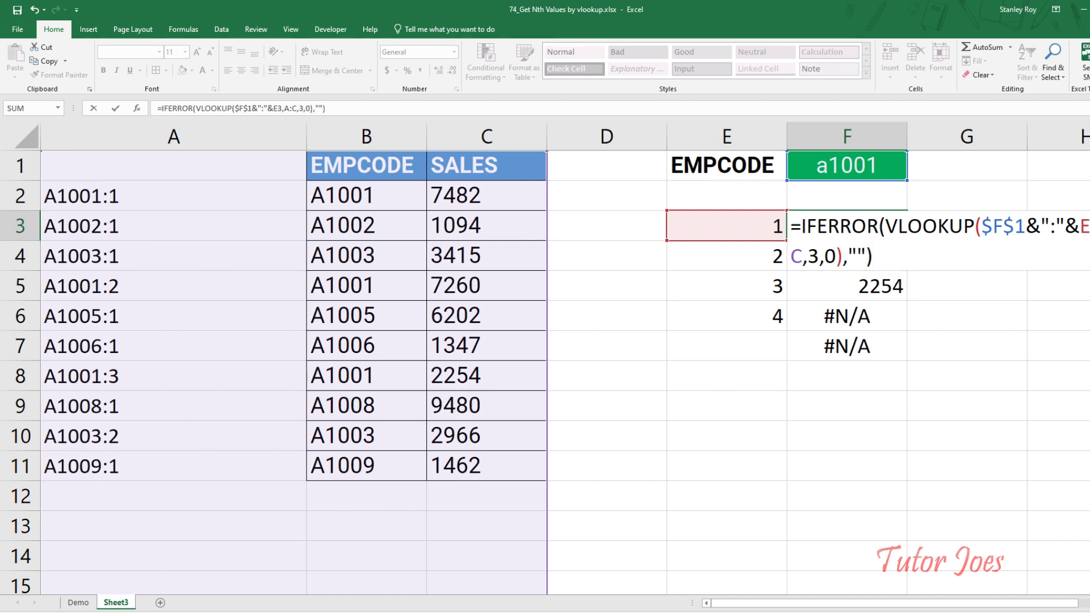
key(Return)
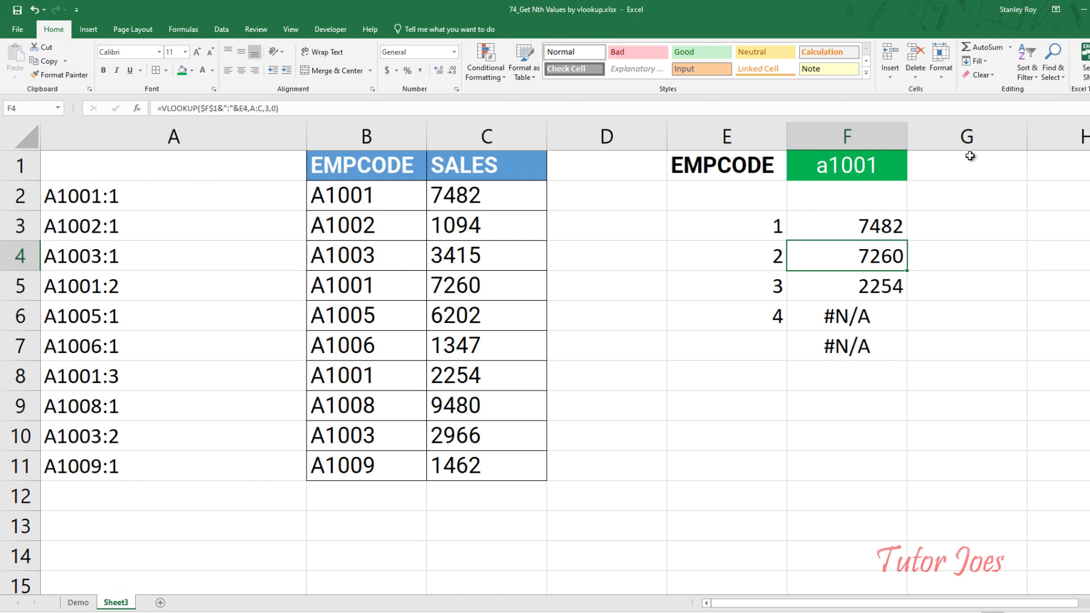
Copy the IFERROR formula from F3 down through F7.
click(877, 233)
drag(907, 241, 923, 360)
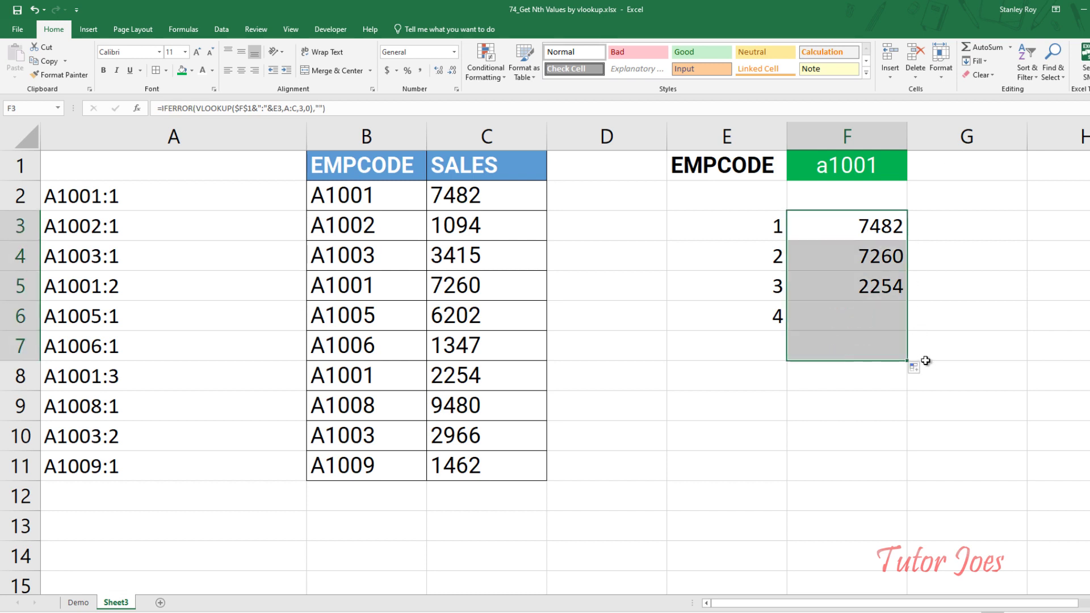
click(866, 156)
Test the lookup by entering a1003, then a1004, as the code in F1.
text(a)
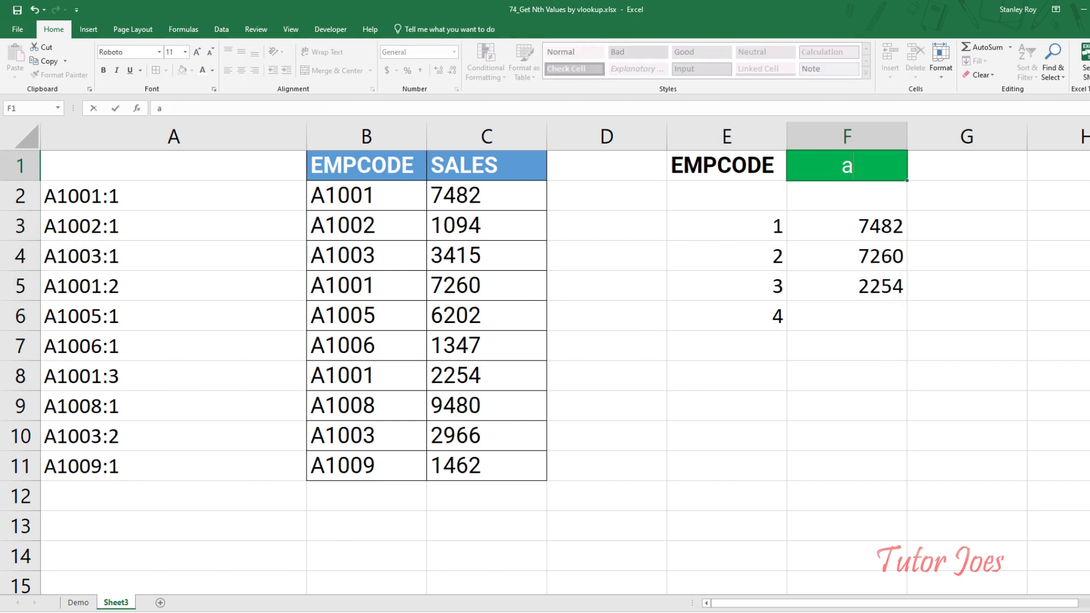
text(1003)
key(Return)
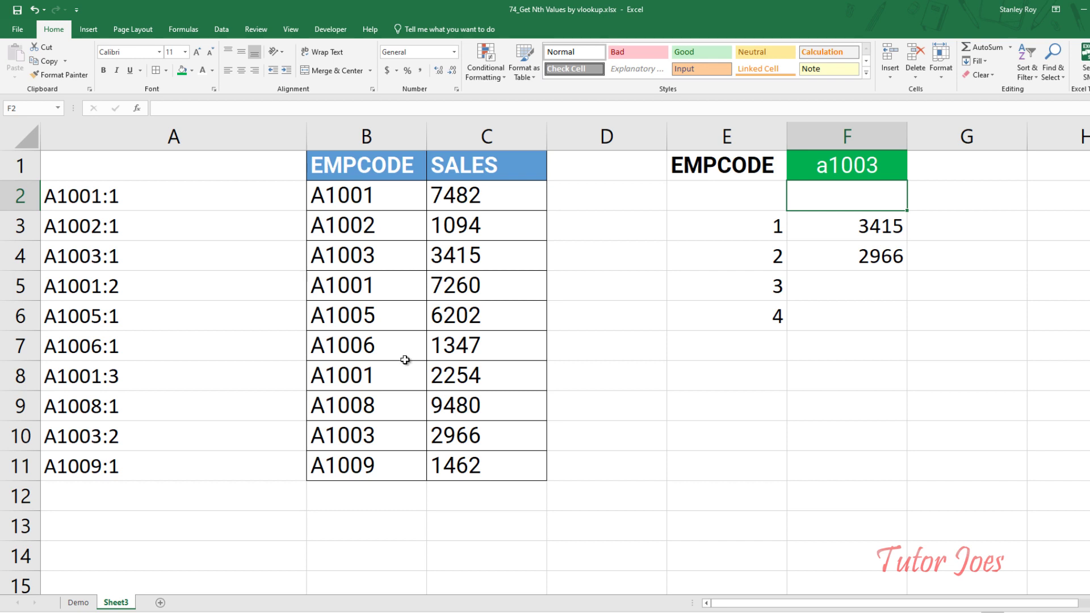
click(838, 165)
text(a10)
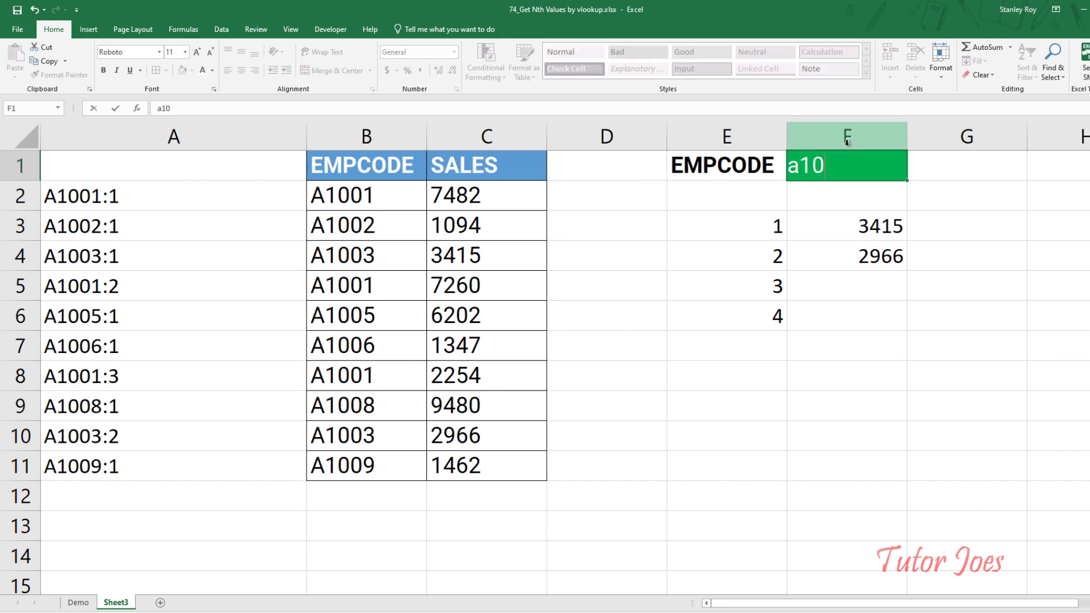
text(04)
key(Return)
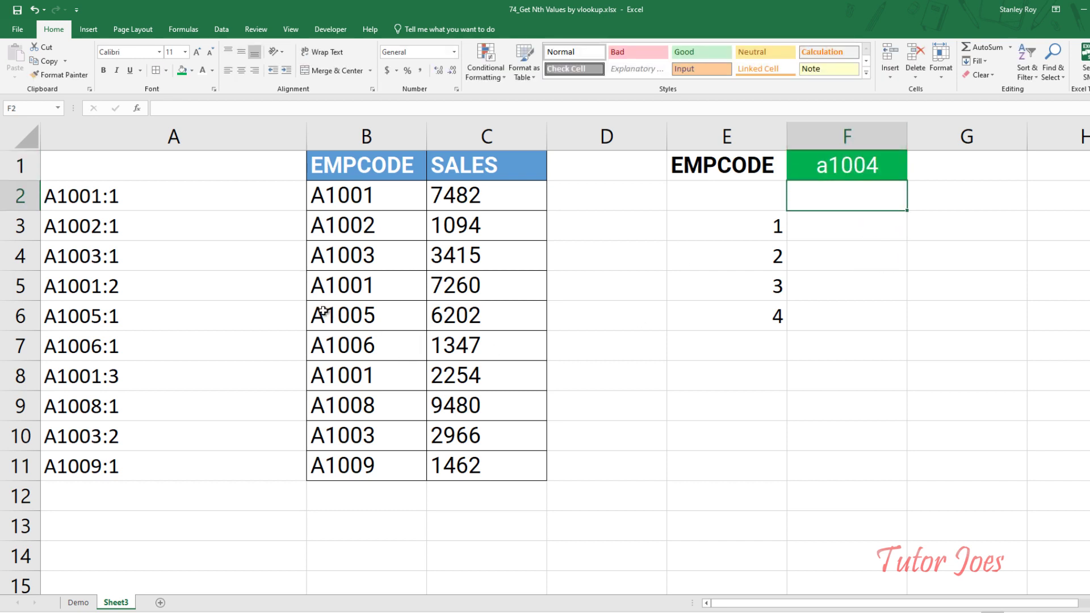
Change the F1 code to a1009 and check F3 returns 1462 against the record in row 11.
double_click(847, 175)
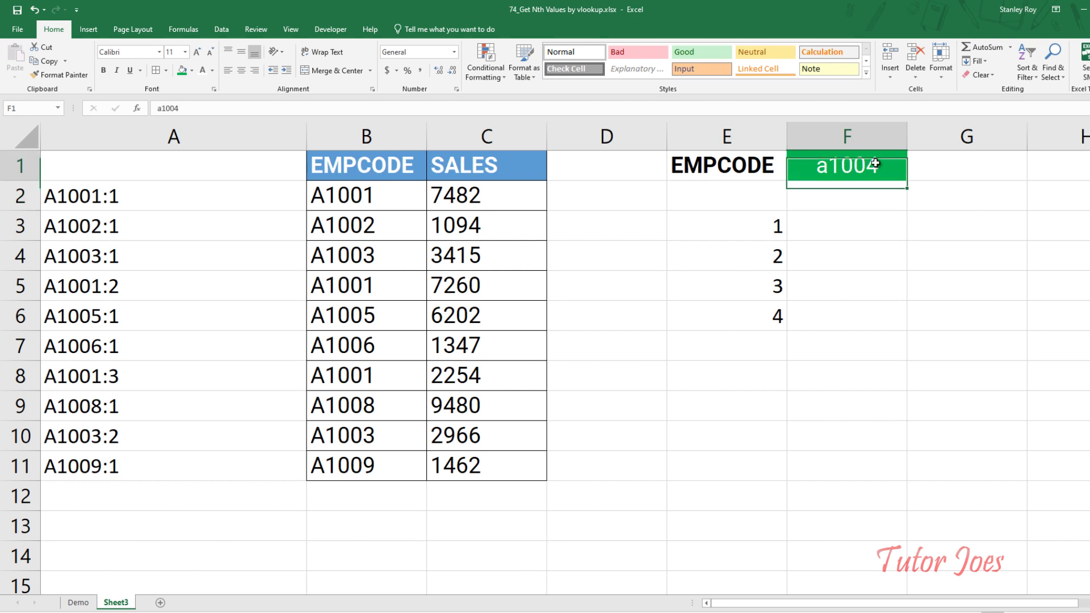
key(BackSpace)
text(9)
key(Return)
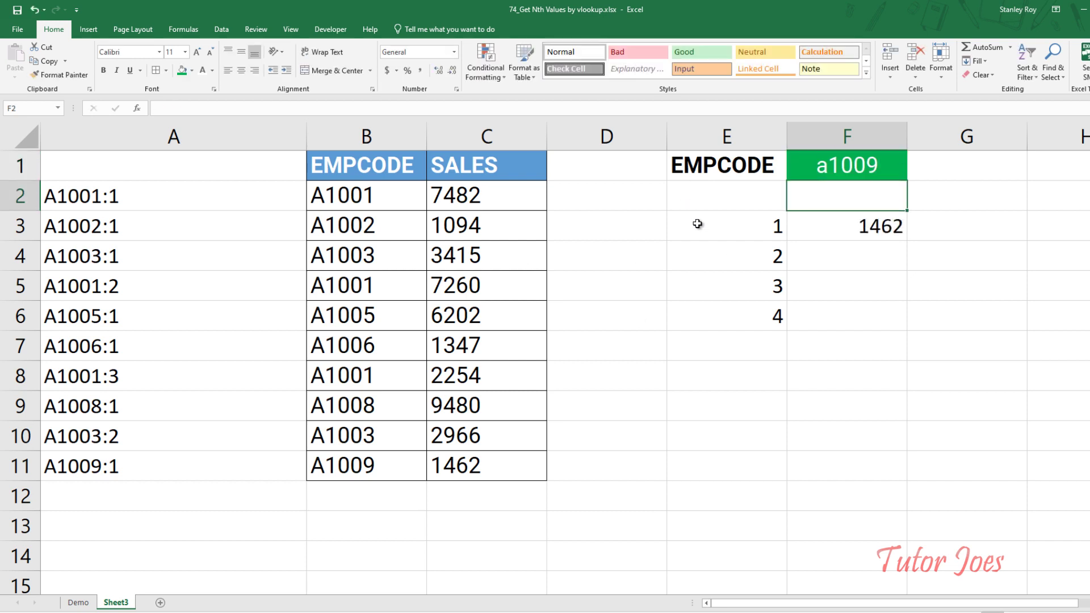
drag(374, 471, 502, 472)
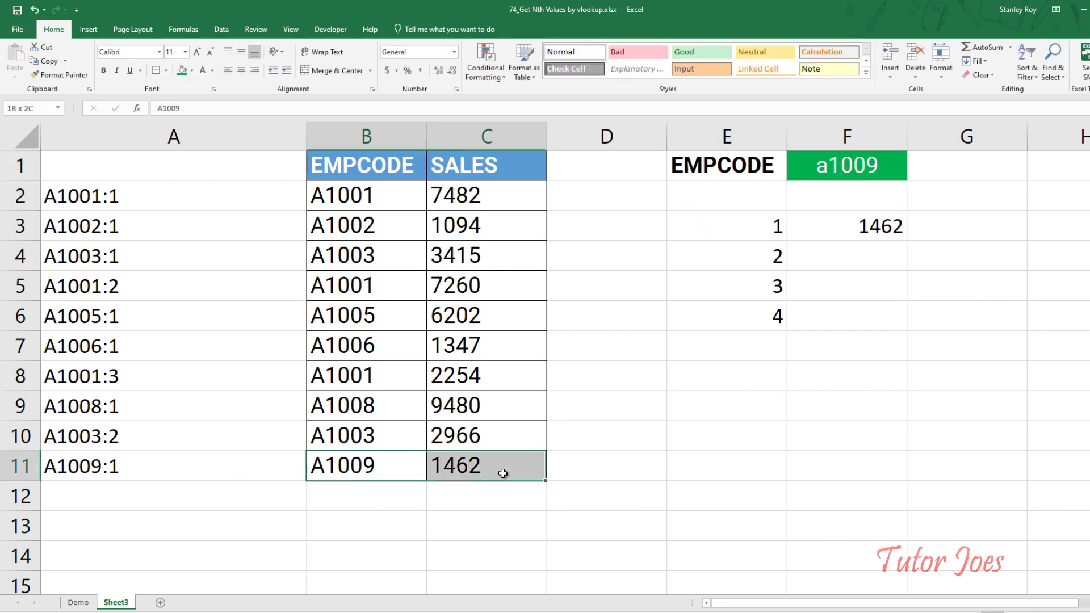
click(886, 245)
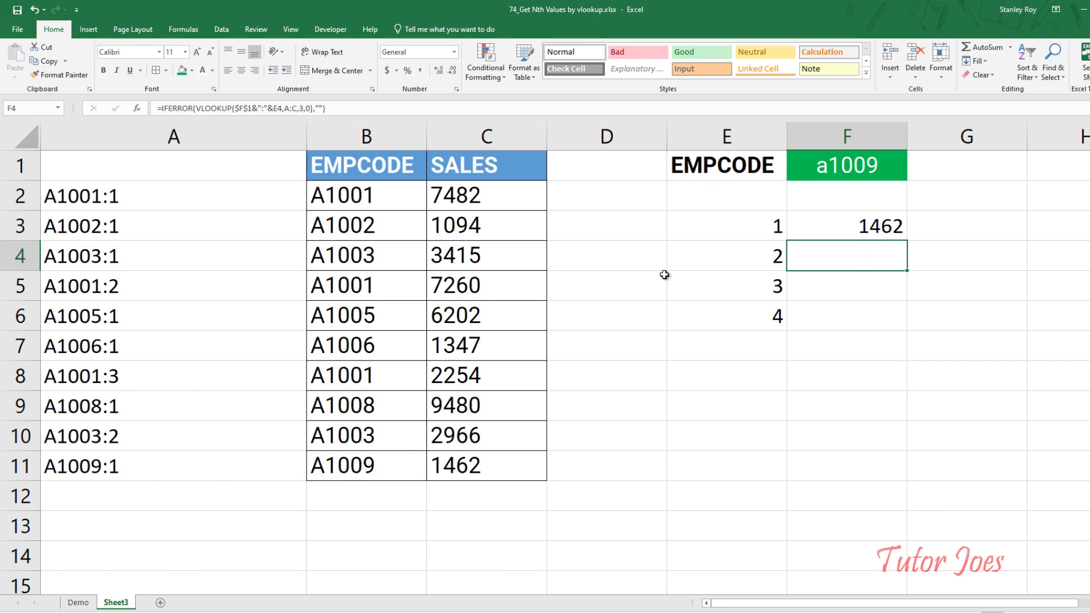
click(164, 143)
Hide helper column A and enter A1001 in F1 to list 7482, 7260 and 2254.
right_click(170, 136)
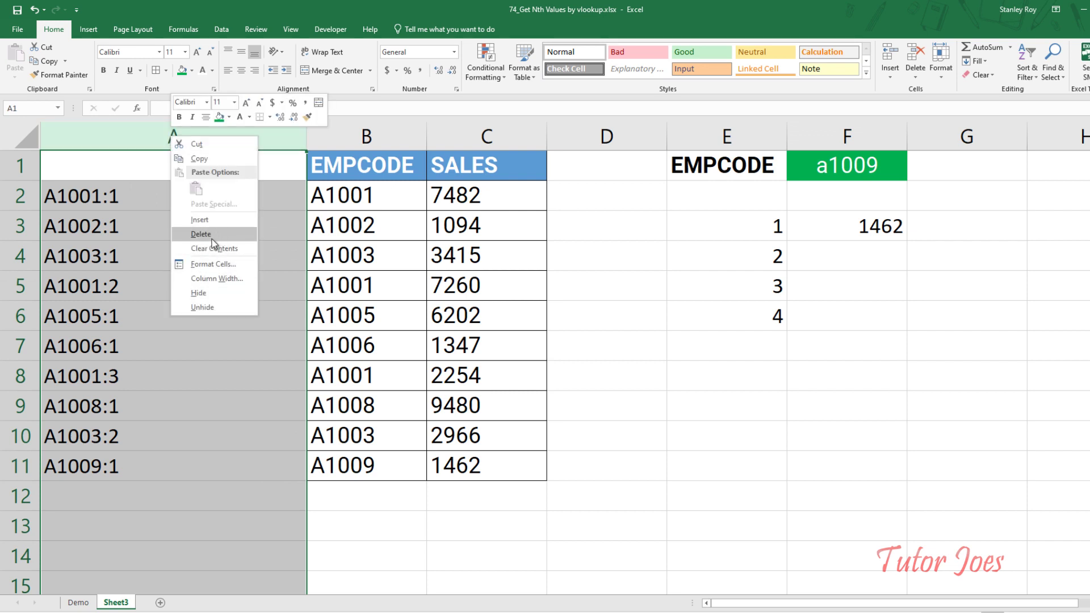
click(217, 305)
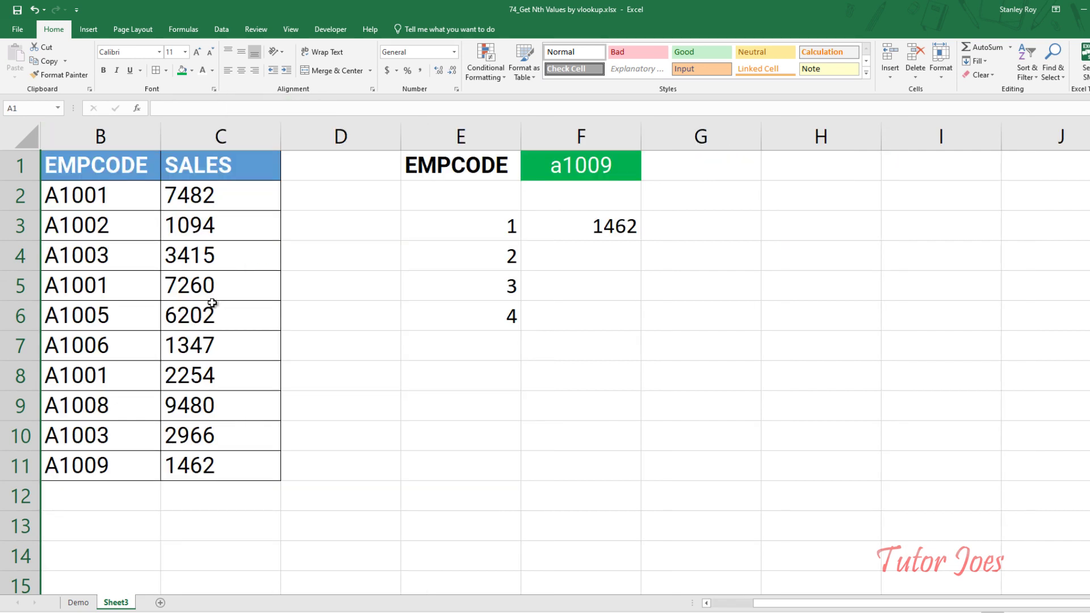
click(583, 168)
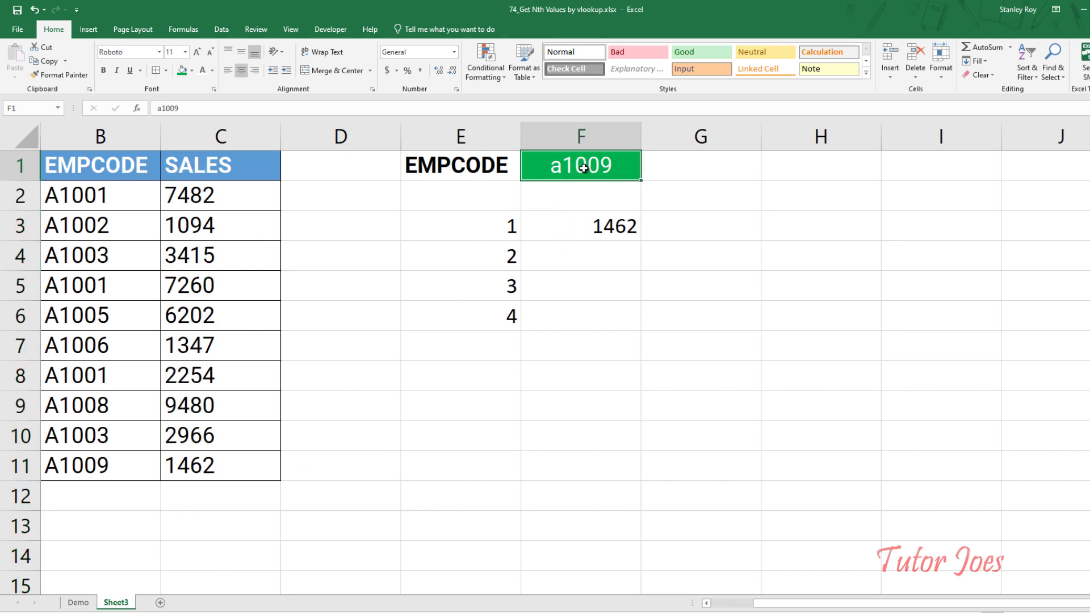
text(A100)
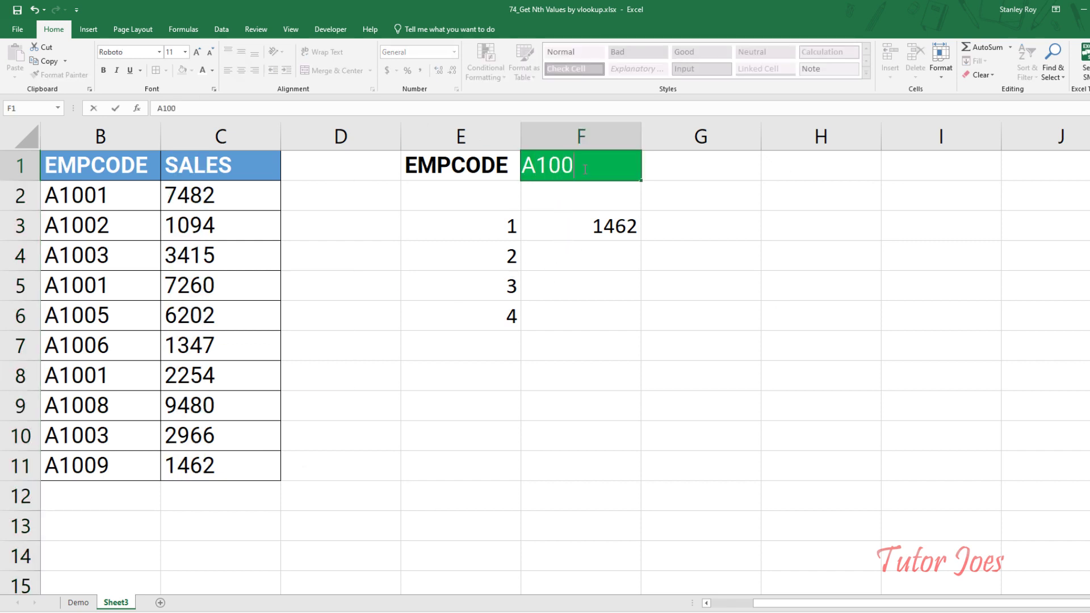
text(1)
key(Return)
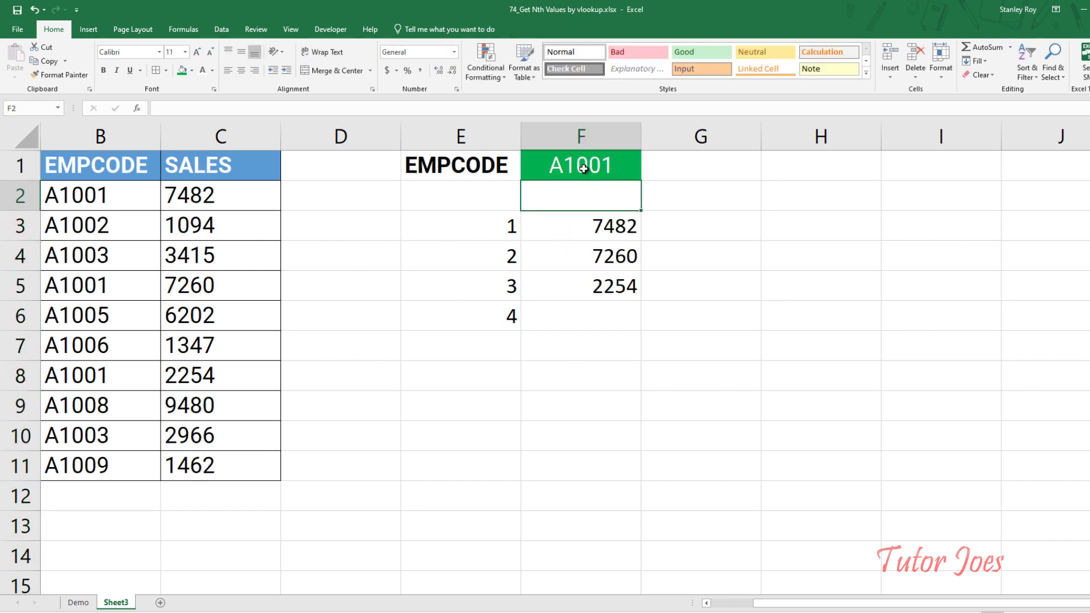